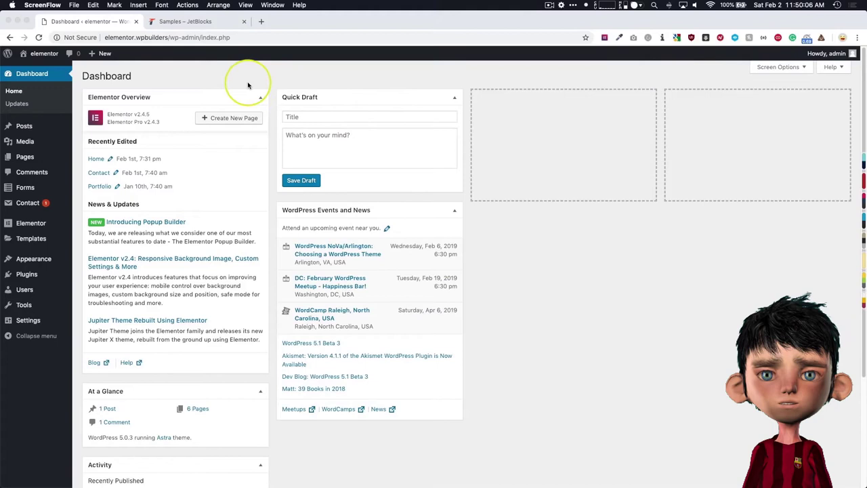
# - Bring the Chrome browser window to the front
pyautogui.click(194, 73)
# - Preview a JetBlocks sample header's off-canvas menu, then close the Samples tab
pyautogui.click(193, 23)
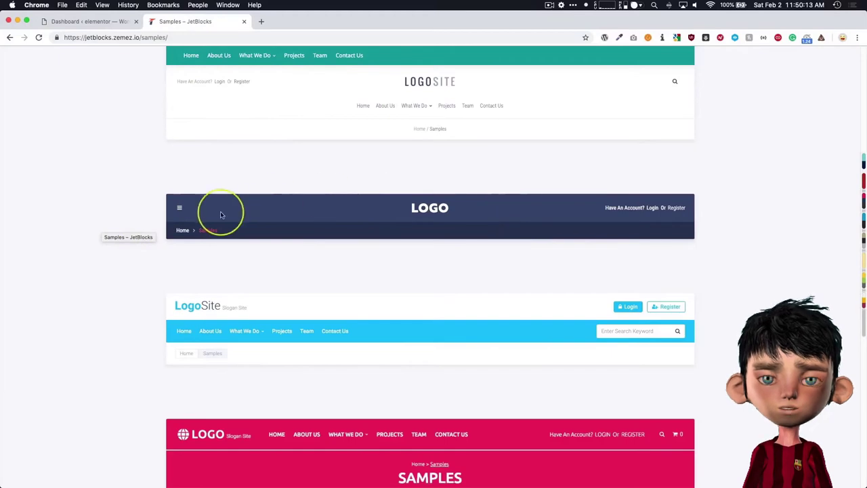
pyautogui.click(179, 211)
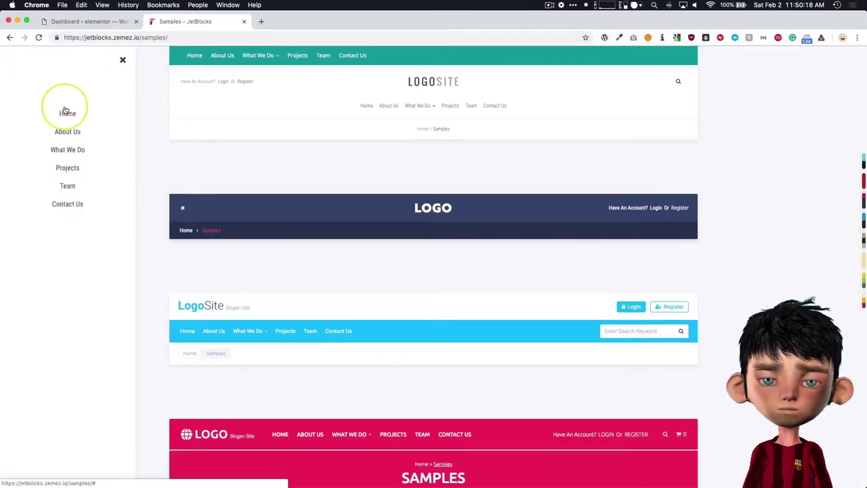
pyautogui.click(244, 22)
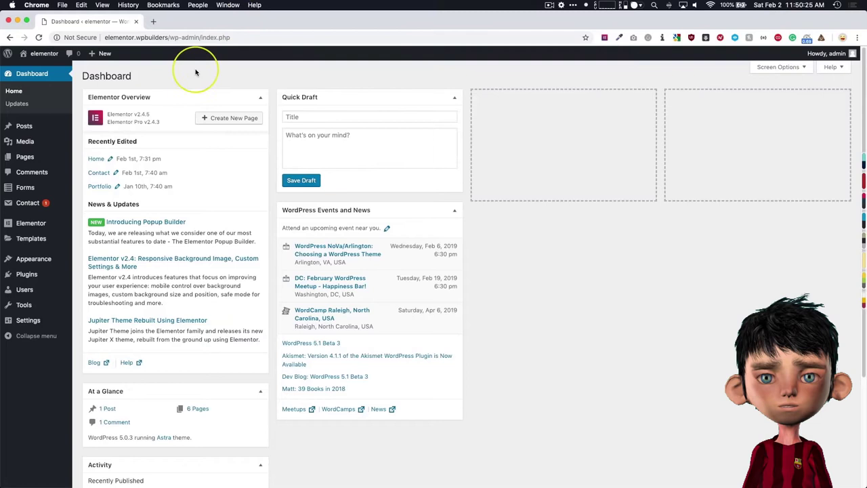
pyautogui.moveTo(32, 239)
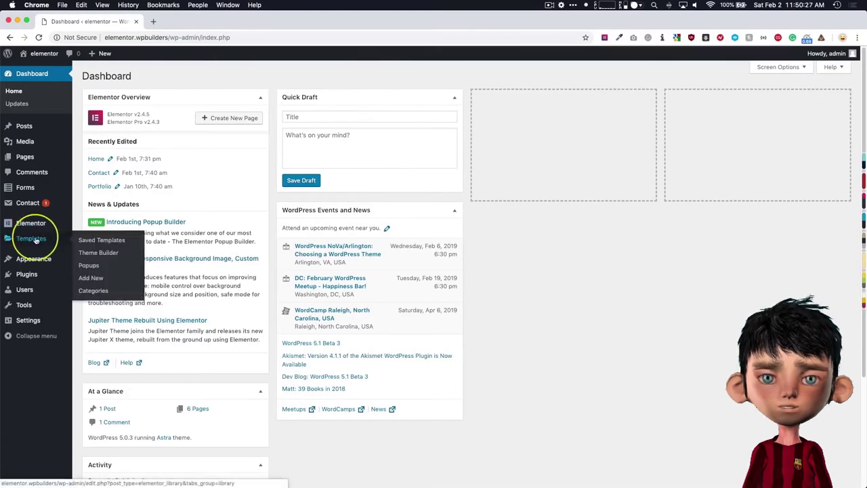
# - Create a new popup template named 'Off Canvas' from Templates > Popups
pyautogui.click(88, 265)
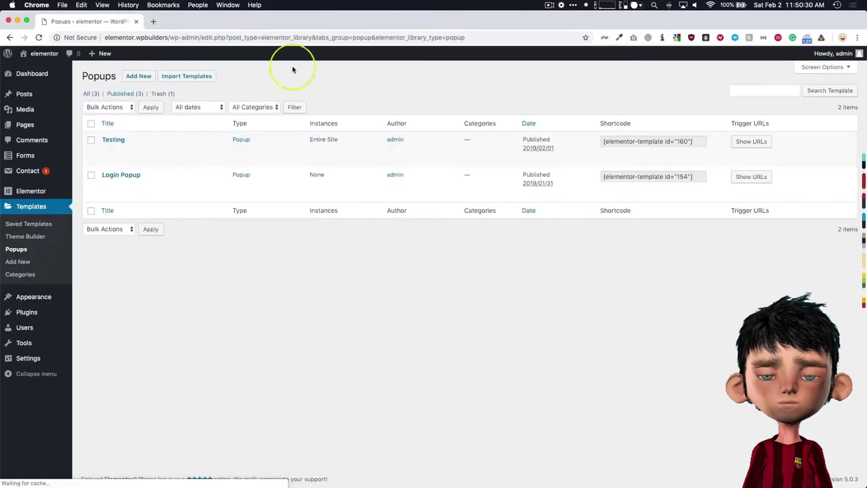
pyautogui.click(138, 76)
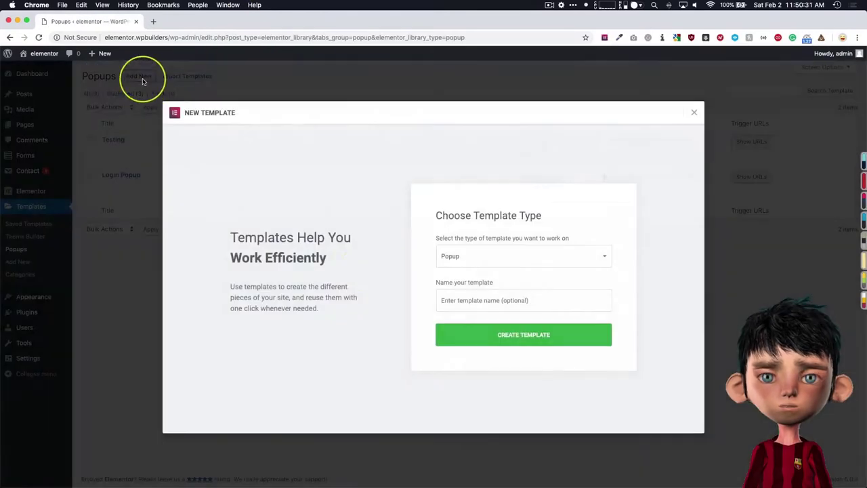
pyautogui.click(468, 298)
pyautogui.write('Off Canvas')
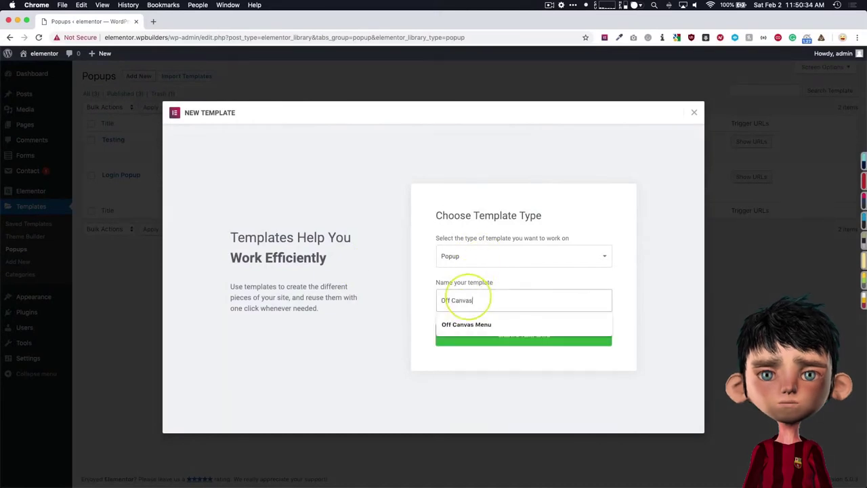
pyautogui.click(451, 333)
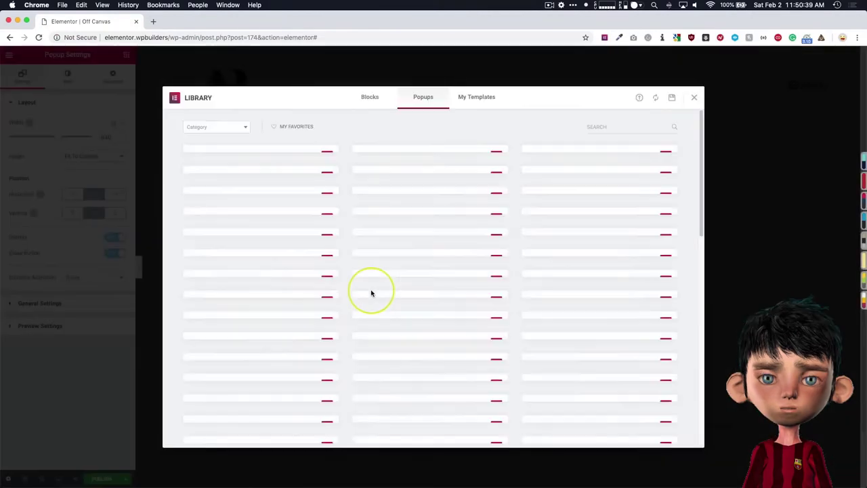
# - Scroll through the library of ready-made popup designs
pyautogui.scroll(-5, 391, 252)
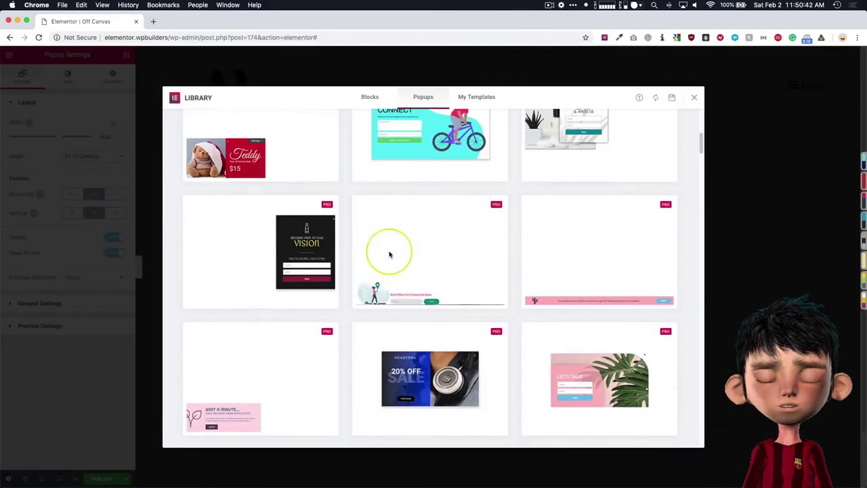
pyautogui.scroll(-1, 389, 255)
pyautogui.scroll(-1, 390, 255)
pyautogui.scroll(-4, 390, 255)
pyautogui.scroll(-2, 392, 255)
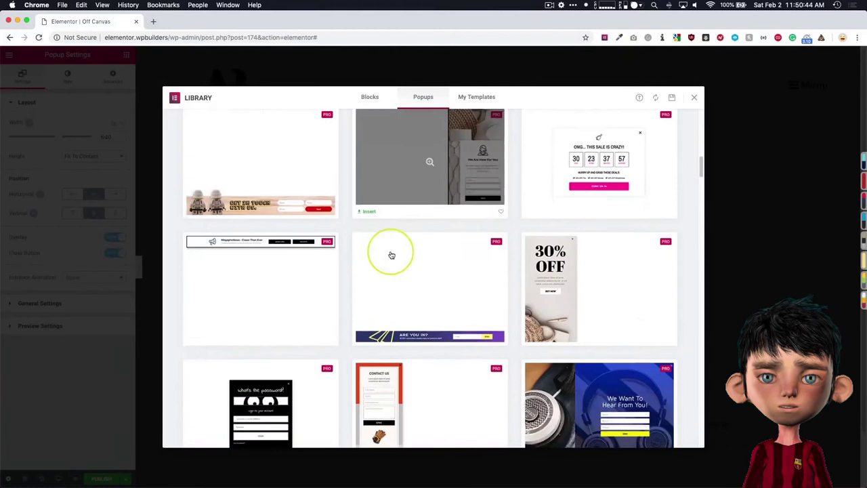
pyautogui.scroll(-4, 391, 255)
pyautogui.scroll(-1, 391, 255)
pyautogui.scroll(-4, 390, 255)
pyautogui.scroll(-4, 391, 255)
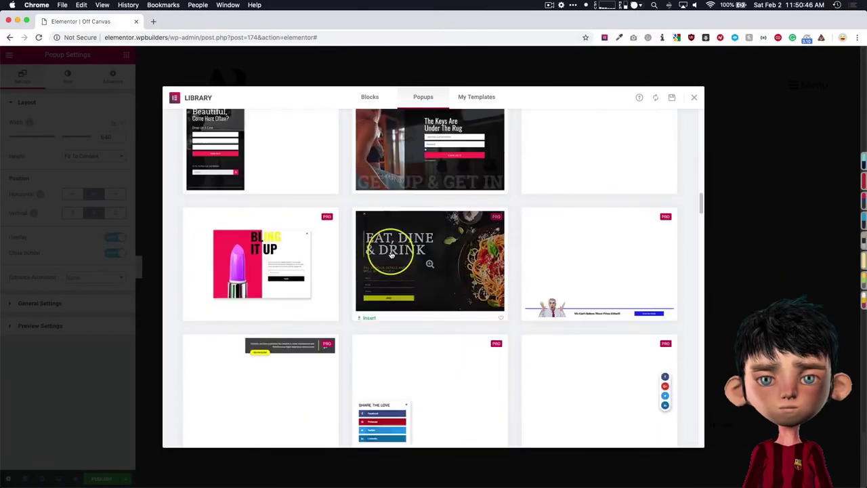
pyautogui.scroll(-4, 389, 250)
pyautogui.scroll(-3, 391, 251)
pyautogui.scroll(-1, 474, 291)
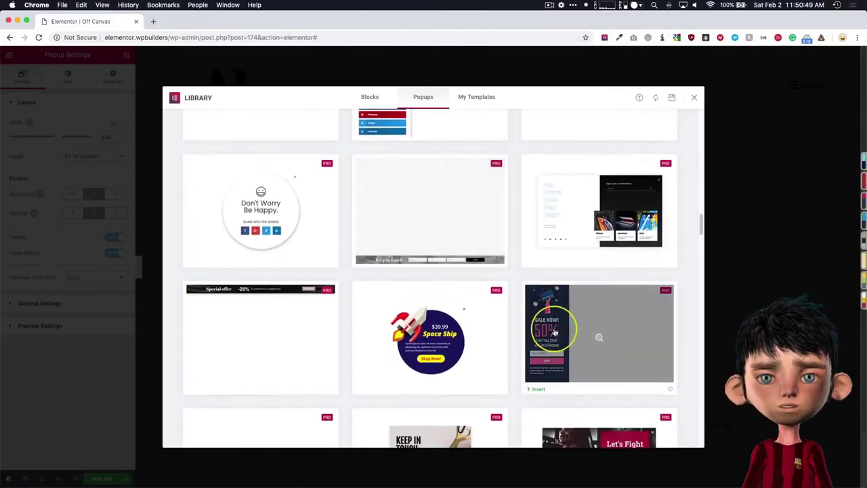
pyautogui.scroll(-4, 540, 332)
pyautogui.scroll(-4, 541, 342)
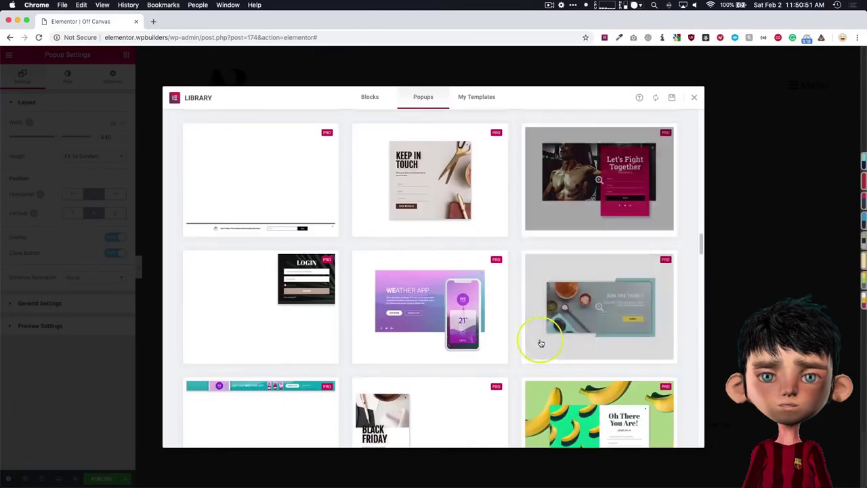
pyautogui.scroll(-1, 540, 343)
pyautogui.scroll(-4, 541, 343)
pyautogui.scroll(-2, 542, 341)
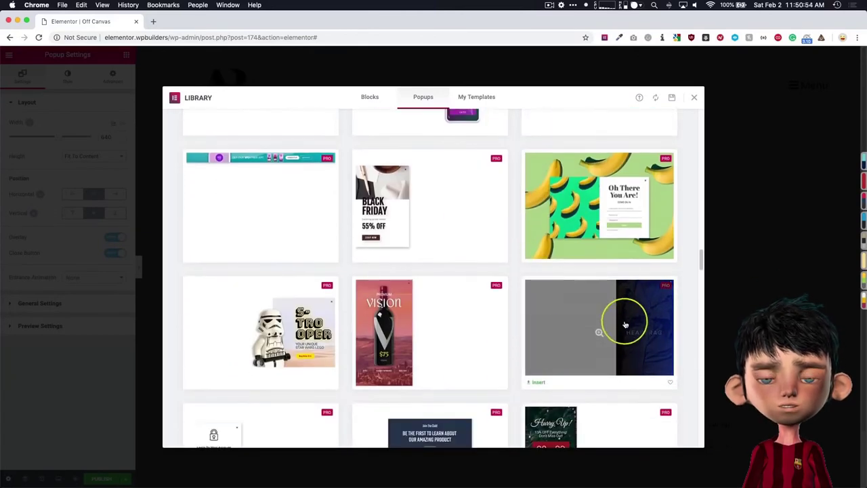
pyautogui.scroll(-3, 609, 319)
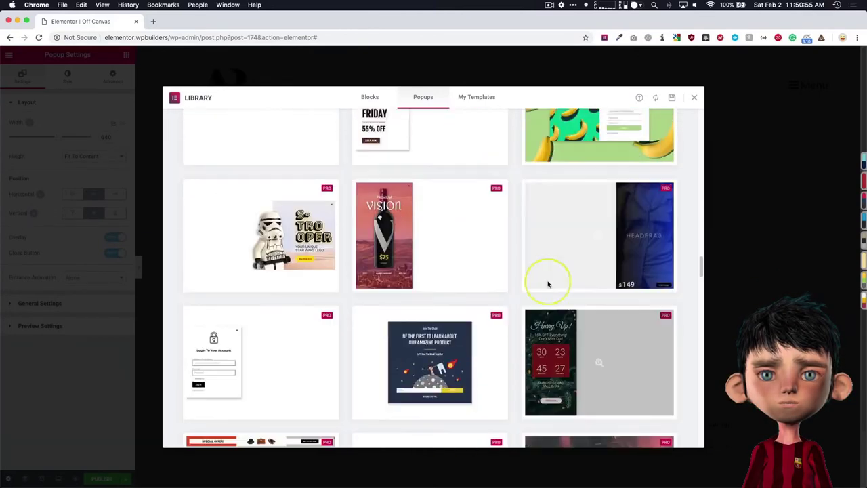
# - Close the library and set popup Height to Fit To Screen with content at Top
pyautogui.click(688, 99)
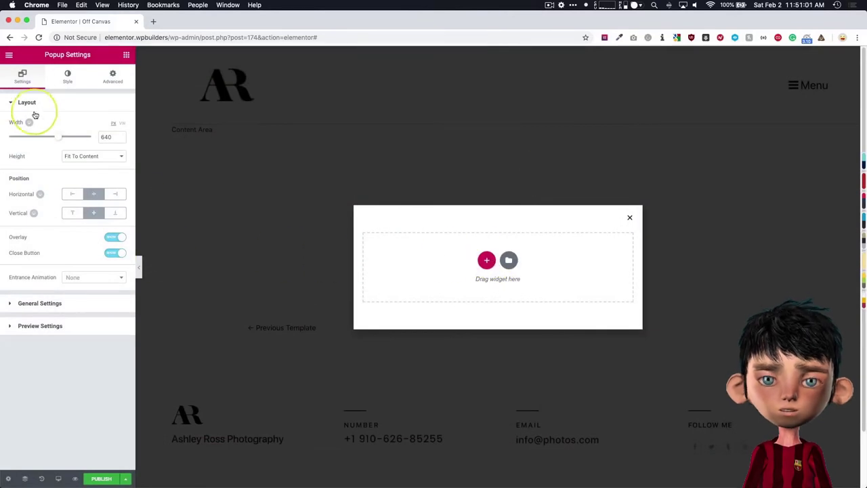
pyautogui.click(81, 156)
pyautogui.click(82, 164)
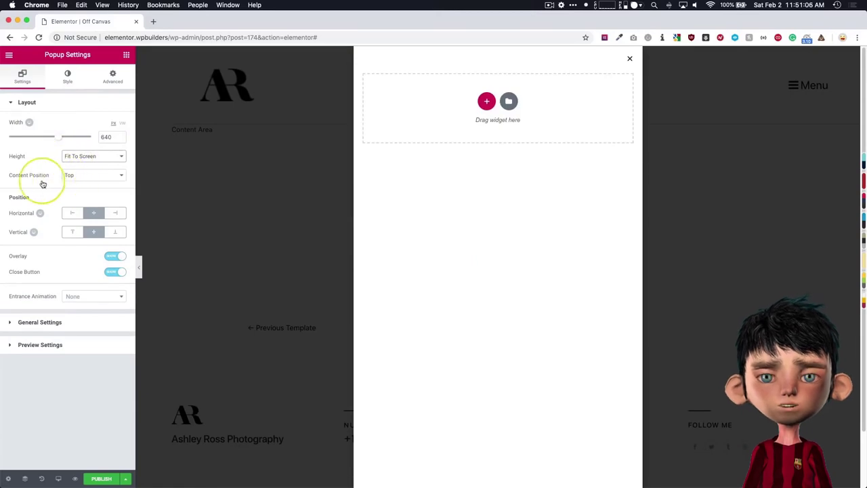
pyautogui.click(77, 175)
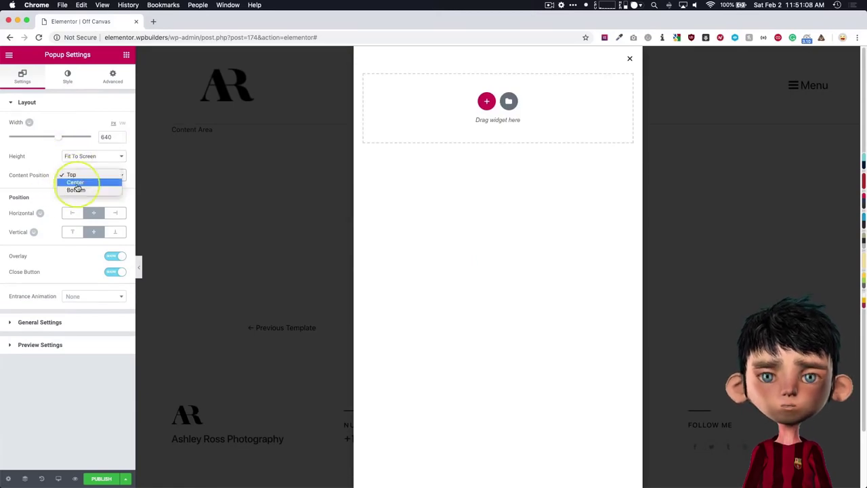
pyautogui.click(80, 175)
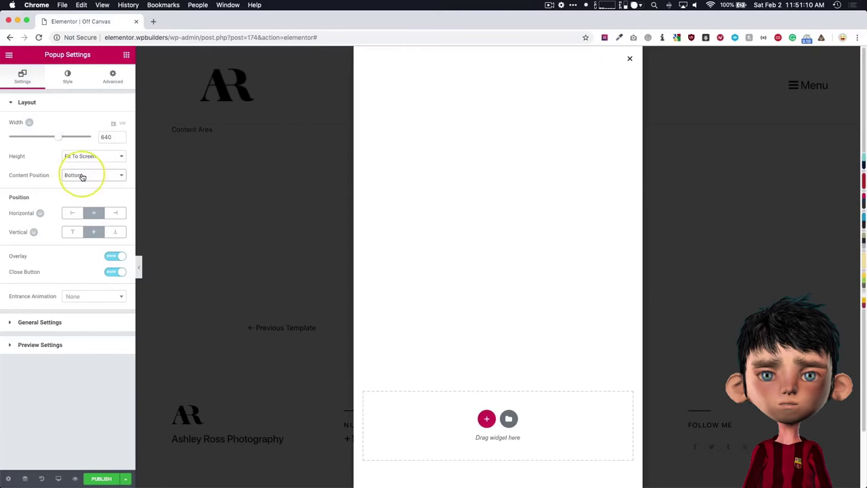
pyautogui.click(81, 175)
pyautogui.click(76, 158)
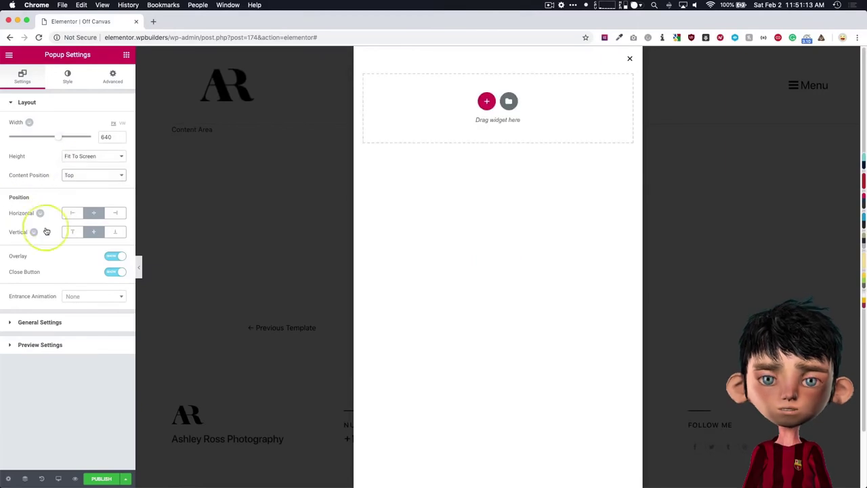
# - Dock the popup right, vertically centred, with Overlay off and Close Button on
pyautogui.click(115, 213)
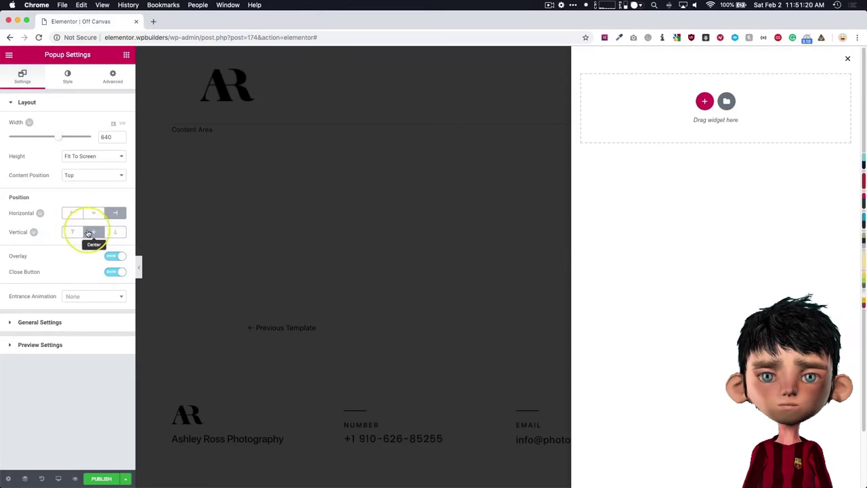
pyautogui.click(88, 233)
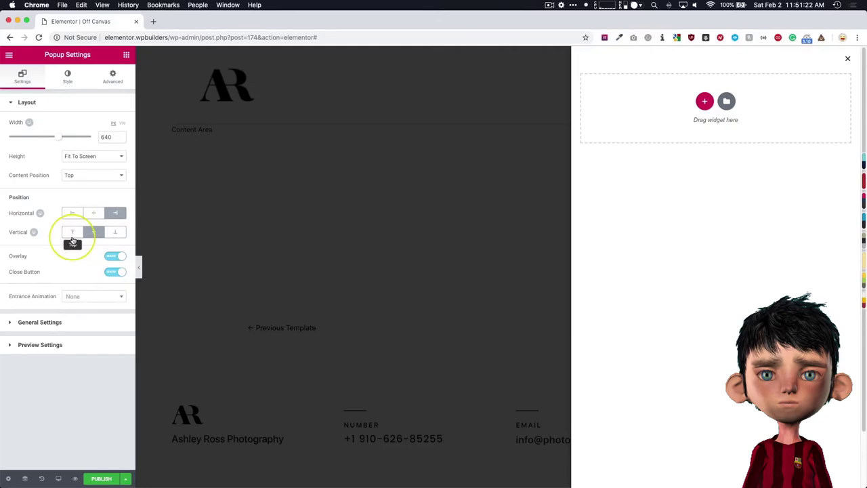
pyautogui.click(116, 257)
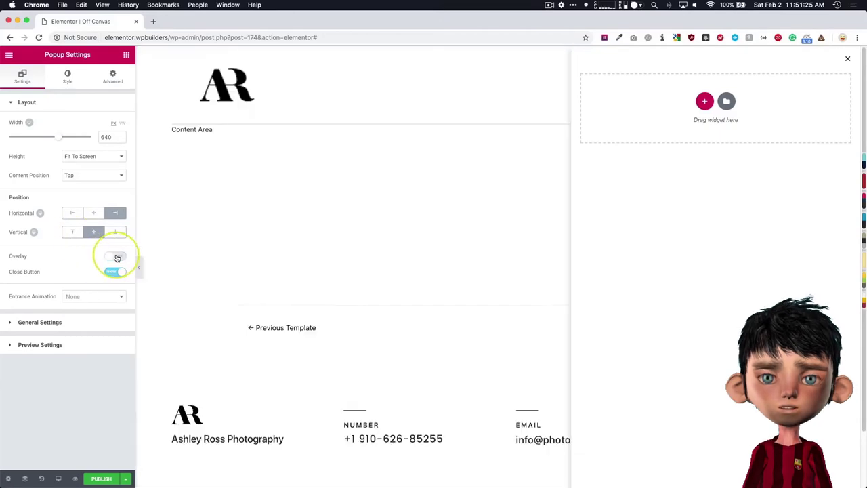
pyautogui.click(117, 257)
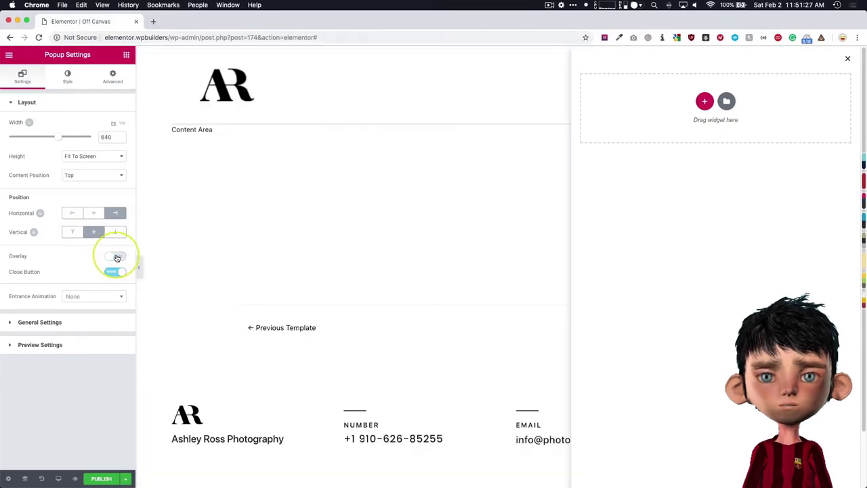
pyautogui.click(116, 257)
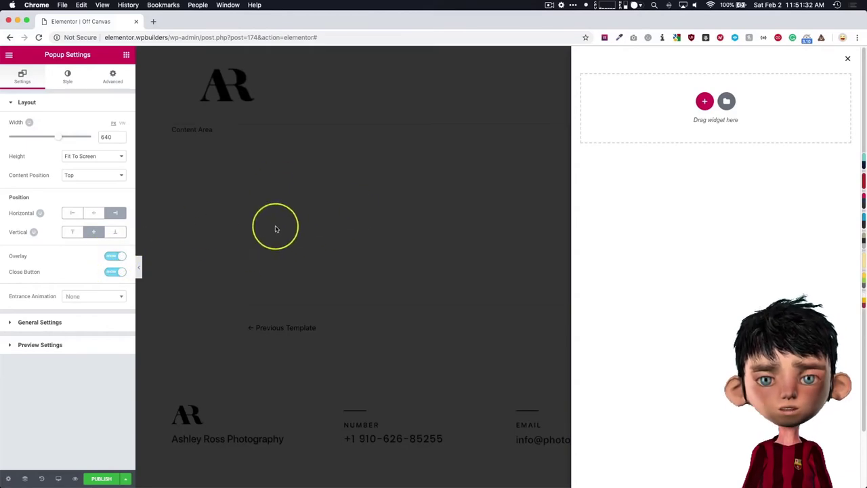
pyautogui.click(114, 257)
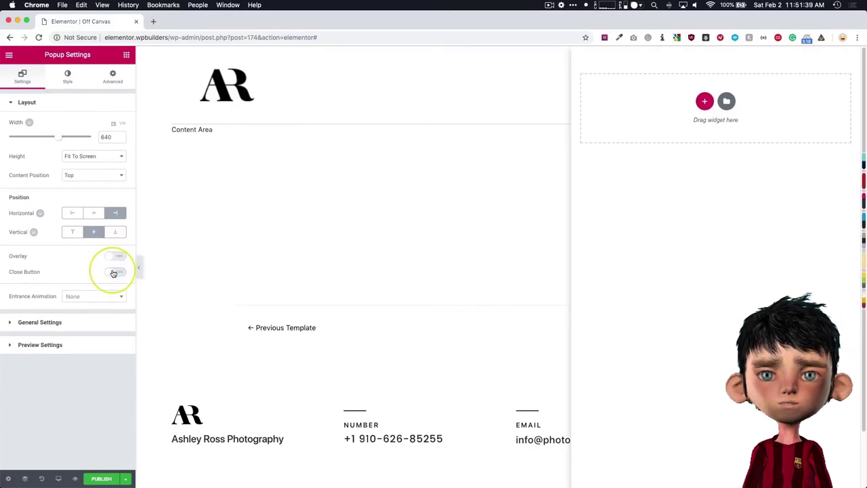
pyautogui.click(113, 272)
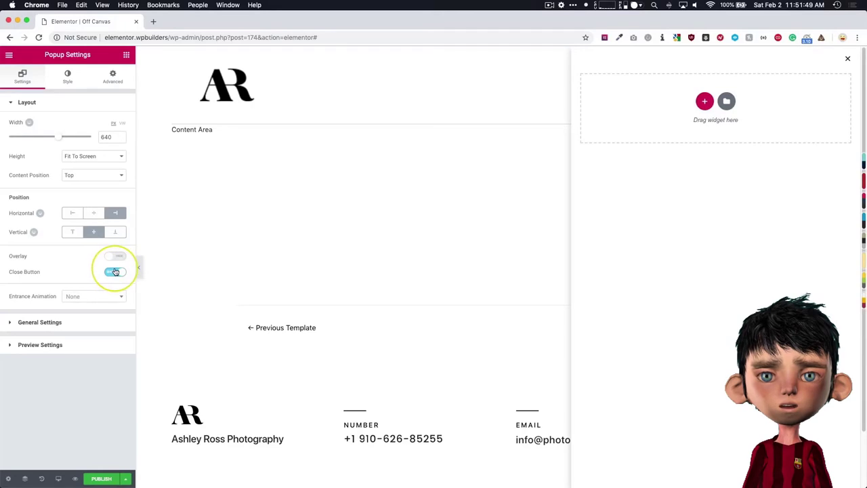
# - Review the popup's title, status and preview settings, then return to layout settings
pyautogui.click(40, 322)
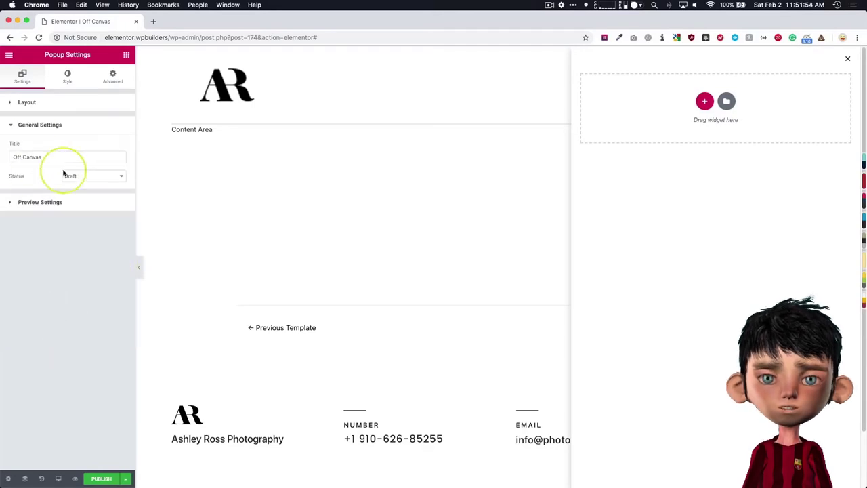
pyautogui.click(58, 202)
pyautogui.click(48, 102)
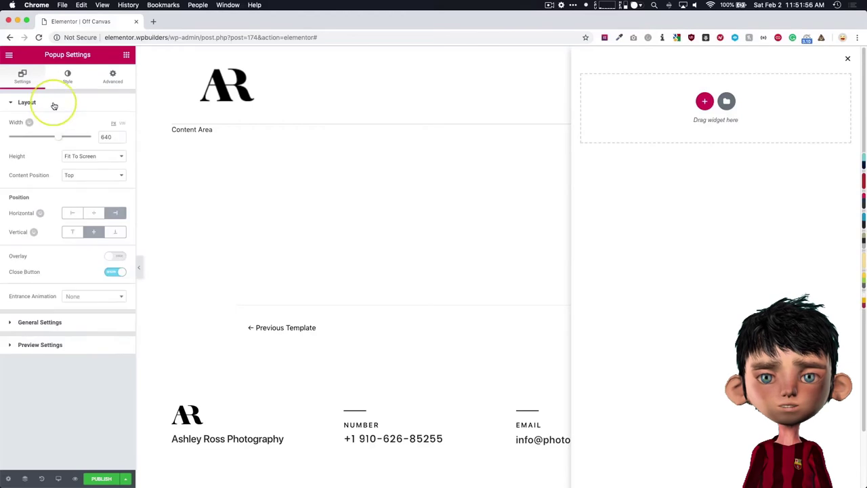
# - Give the popup a Classic background coloured black
pyautogui.click(67, 77)
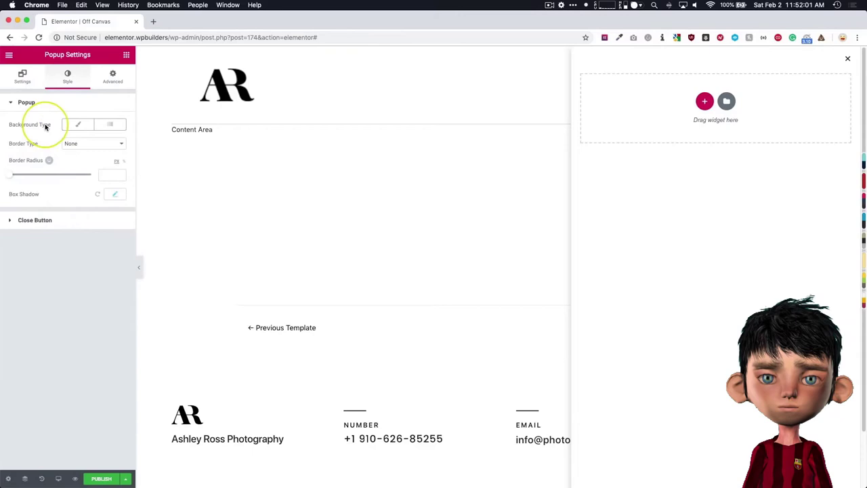
pyautogui.click(80, 125)
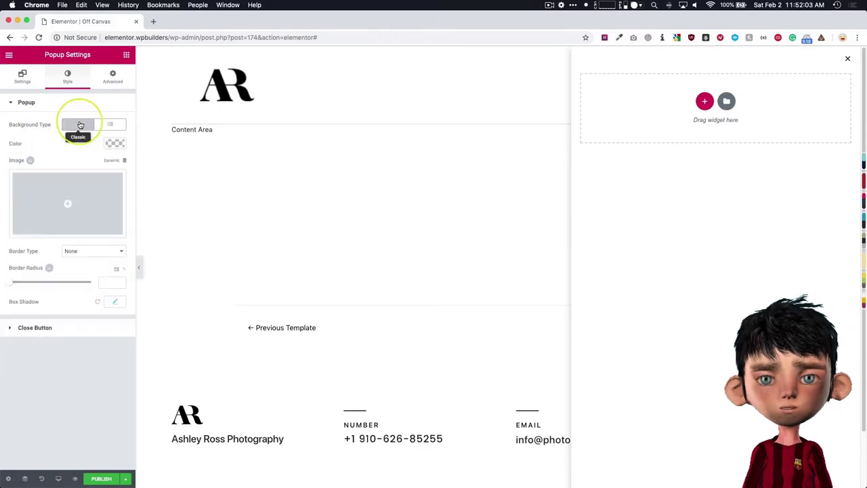
pyautogui.click(115, 142)
pyautogui.click(82, 251)
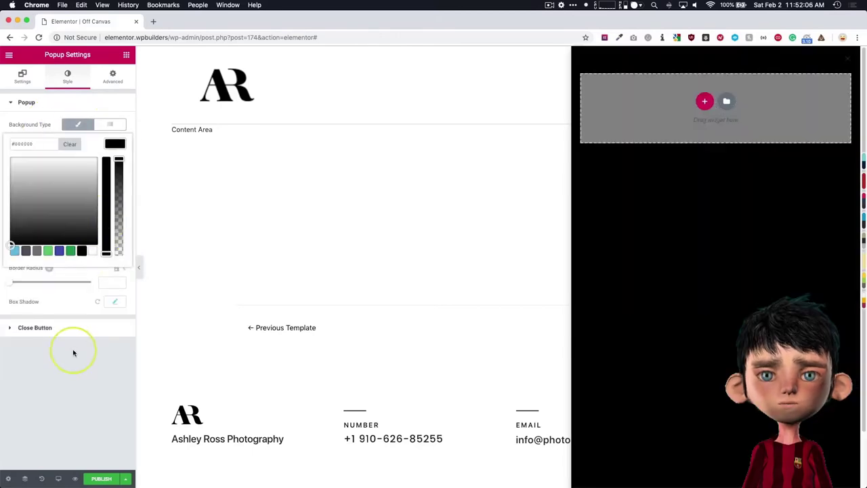
pyautogui.click(74, 350)
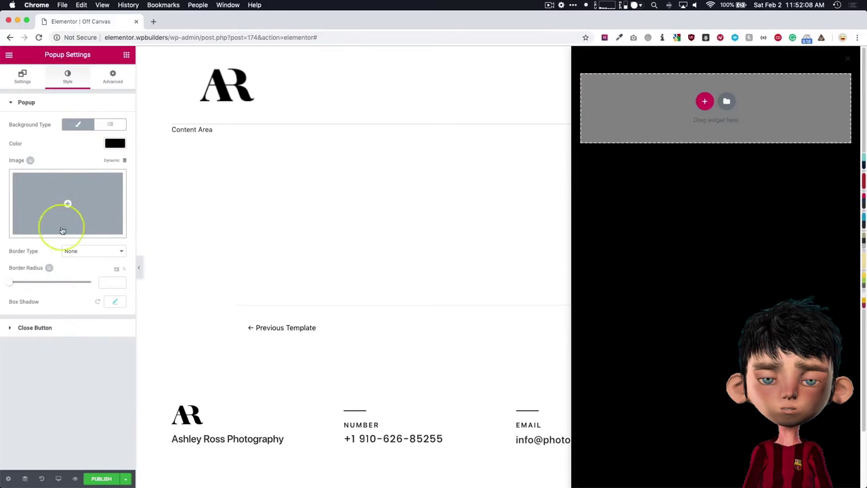
# - Make the close button X white at size 30
pyautogui.click(33, 328)
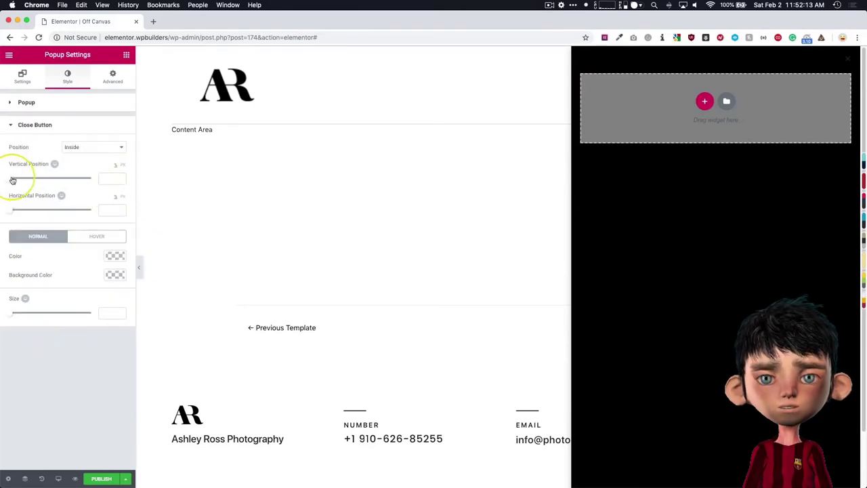
pyautogui.click(114, 255)
pyautogui.click(92, 364)
pyautogui.click(59, 319)
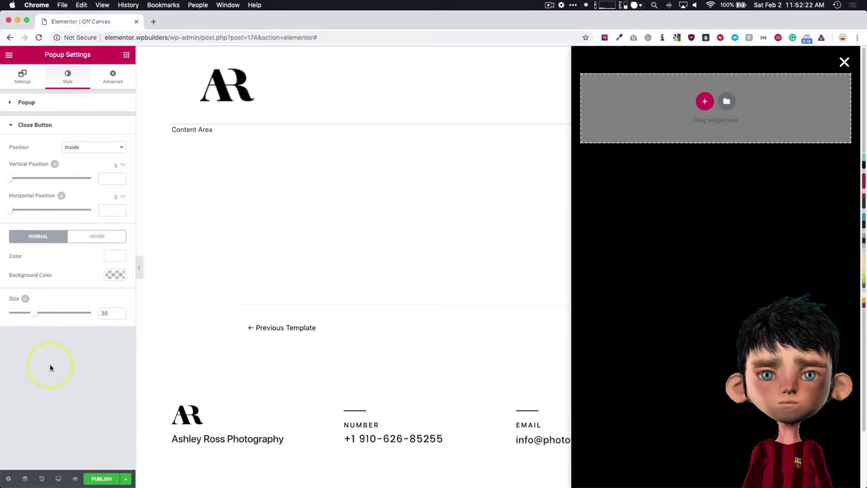
pyautogui.click(24, 77)
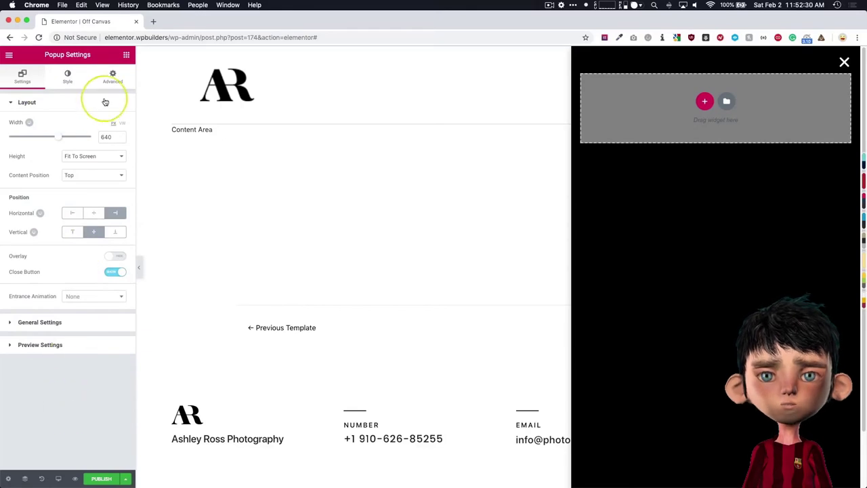
# - Set the popup's Layout Width to 350 px
pyautogui.moveTo(61, 138)
pyautogui.mouseDown()
pyautogui.moveTo(29, 140)
pyautogui.moveTo(69, 138)
pyautogui.moveTo(35, 140)
pyautogui.mouseUp()
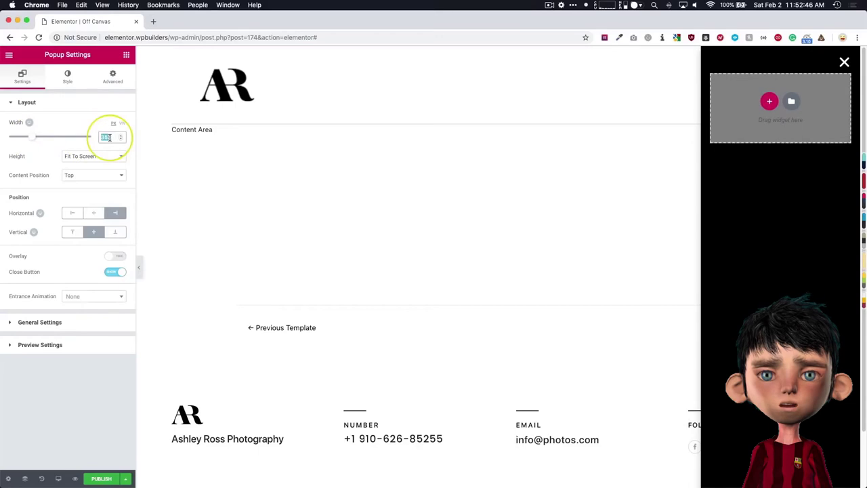
pyautogui.write('350')
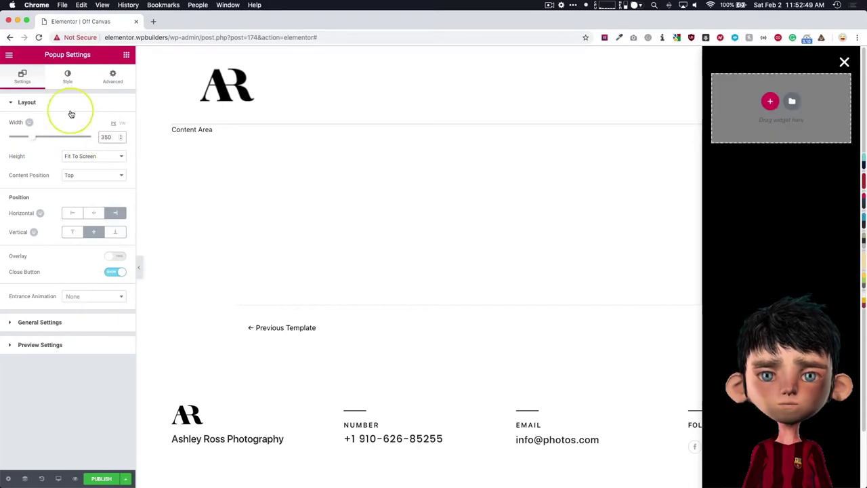
pyautogui.click(126, 54)
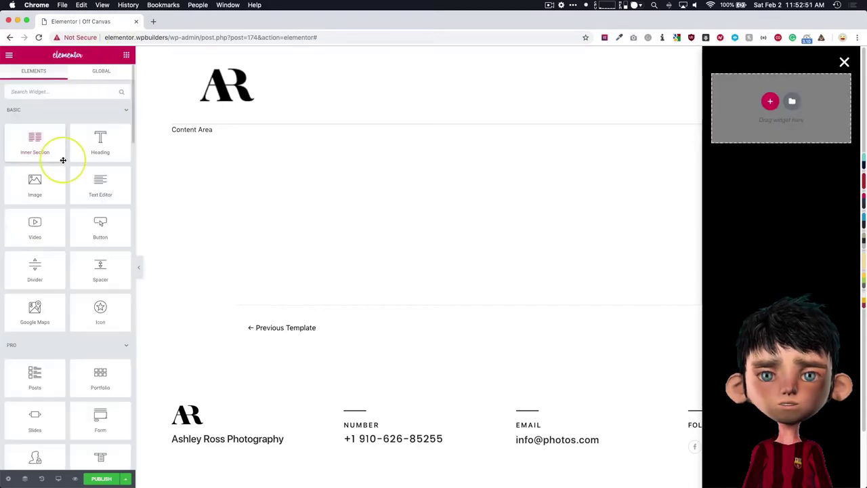
# - Search 'image' and drop an Image widget at the top of the popup
pyautogui.click(60, 88)
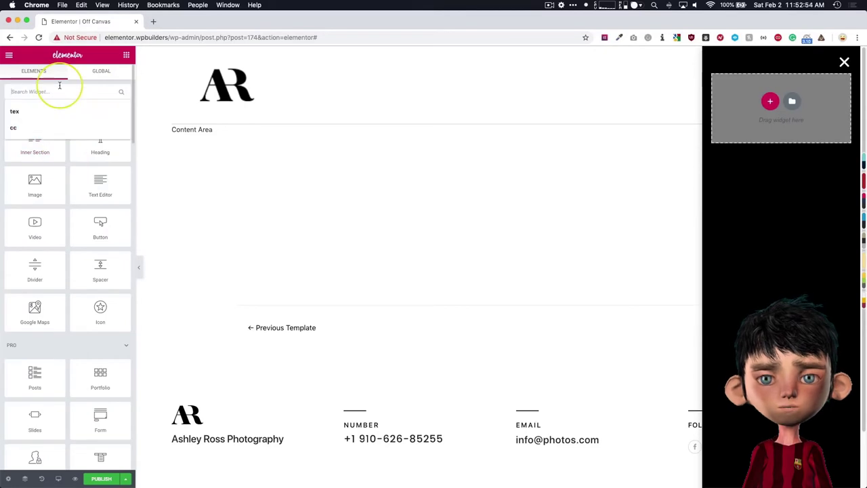
pyautogui.write('image')
pyautogui.moveTo(38, 122); pyautogui.dragTo(728, 120)
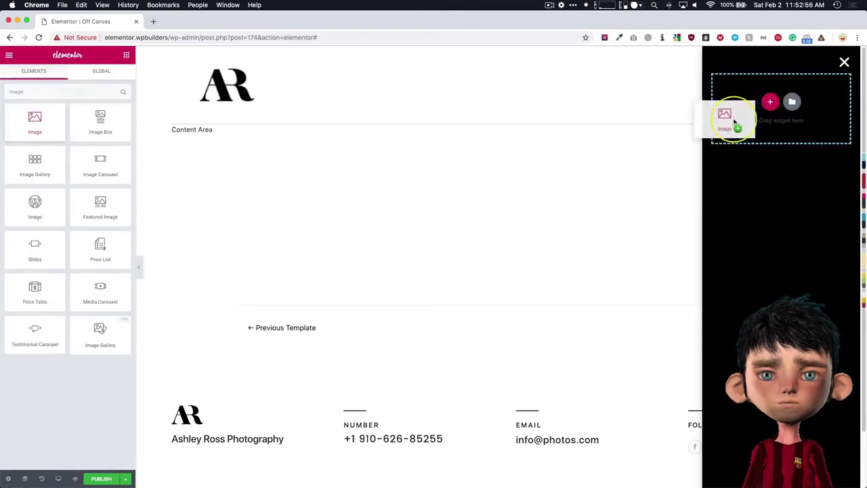
pyautogui.click(74, 155)
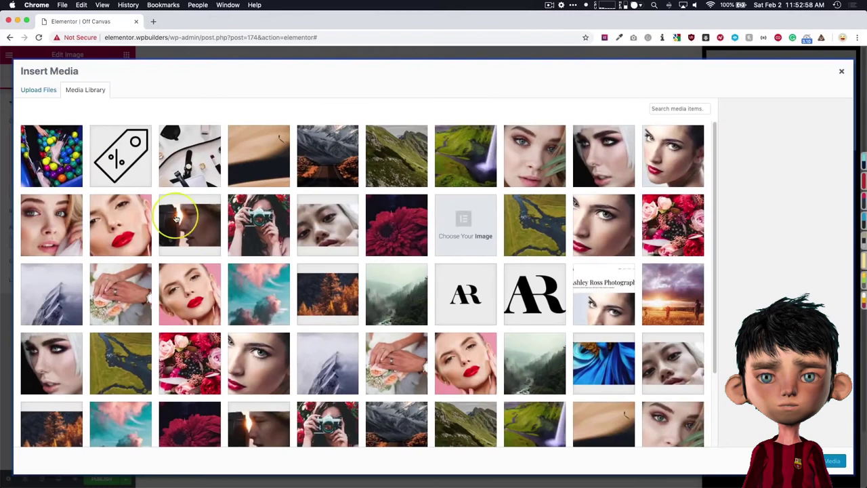
# - Select the bold AR logo in the Media Library
pyautogui.scroll(-2, 366, 197)
pyautogui.scroll(3, 363, 198)
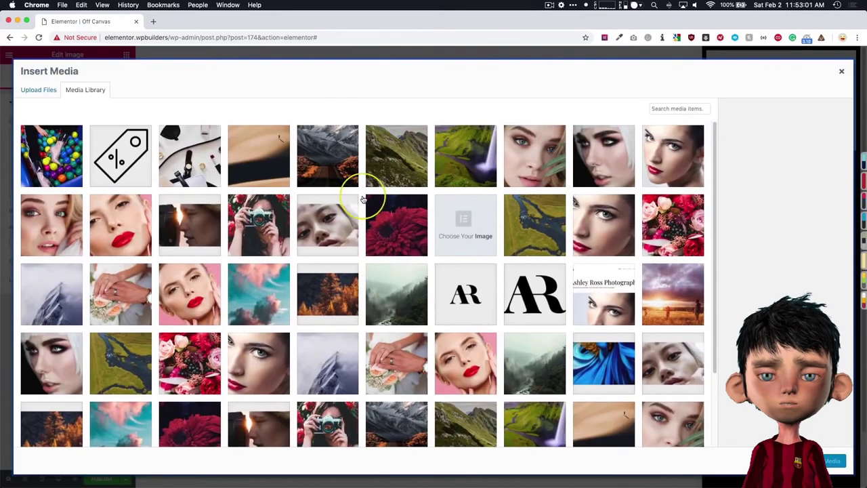
pyautogui.click(466, 290)
pyautogui.click(536, 290)
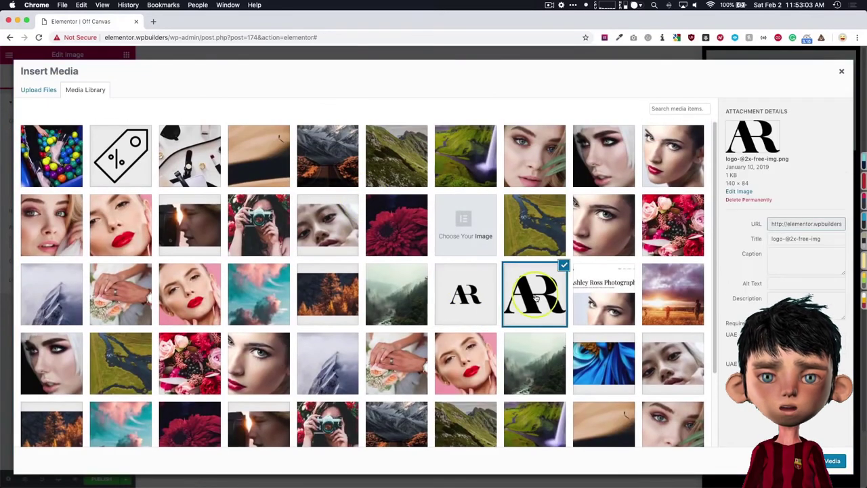
pyautogui.click(477, 302)
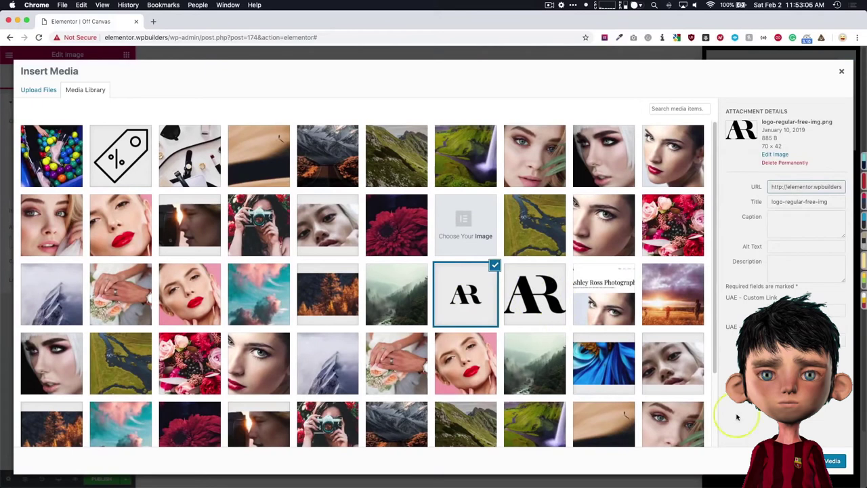
pyautogui.scroll(-3, 472, 300)
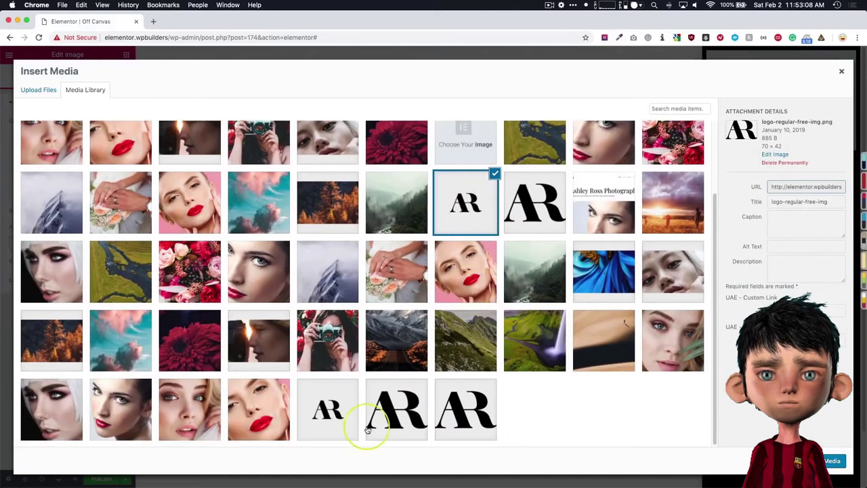
pyautogui.click(346, 413)
pyautogui.click(397, 405)
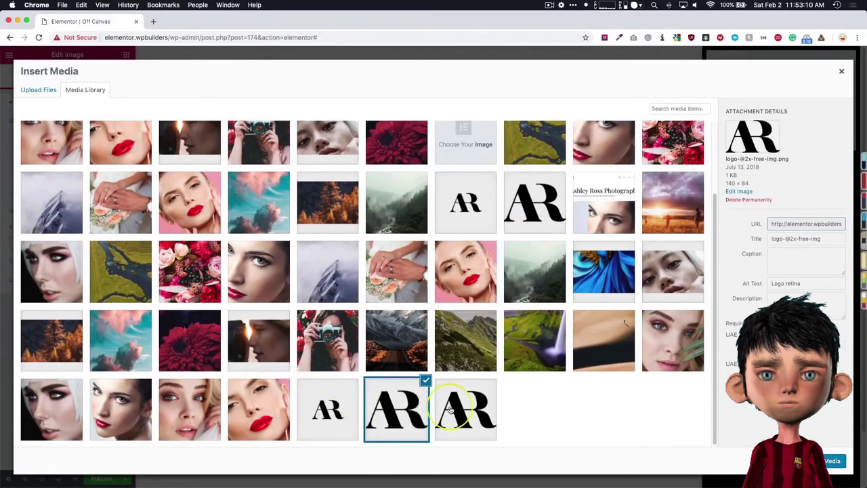
pyautogui.click(457, 407)
# - Insert the AR logo and give it a white background colour
pyautogui.click(832, 461)
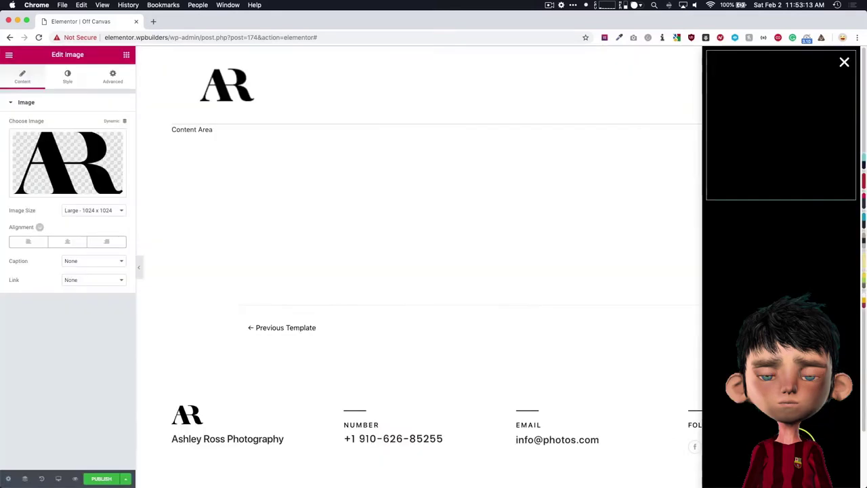
pyautogui.click(115, 74)
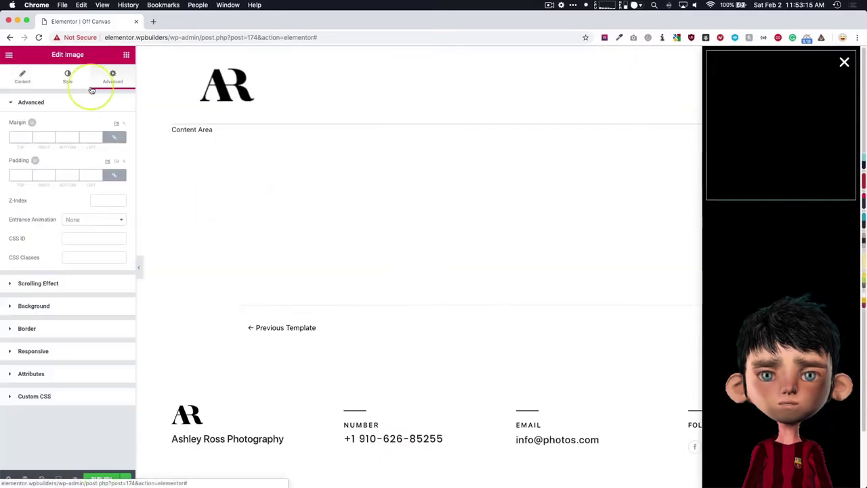
pyautogui.click(35, 306)
pyautogui.click(115, 208)
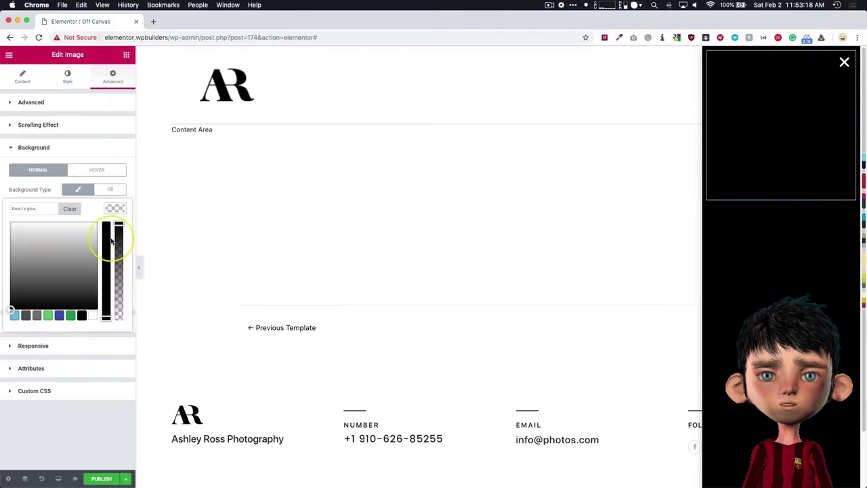
pyautogui.click(93, 315)
pyautogui.click(124, 373)
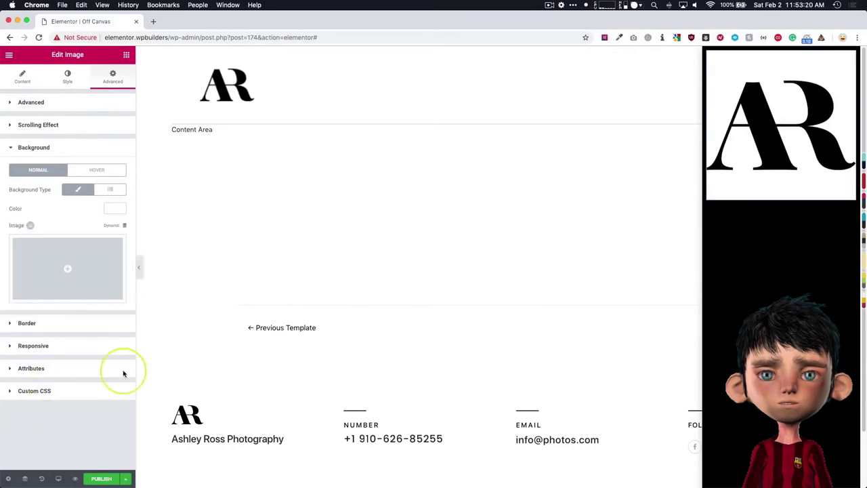
# - Set the logo width to about 33% and search the widgets for 'nav'
pyautogui.click(22, 77)
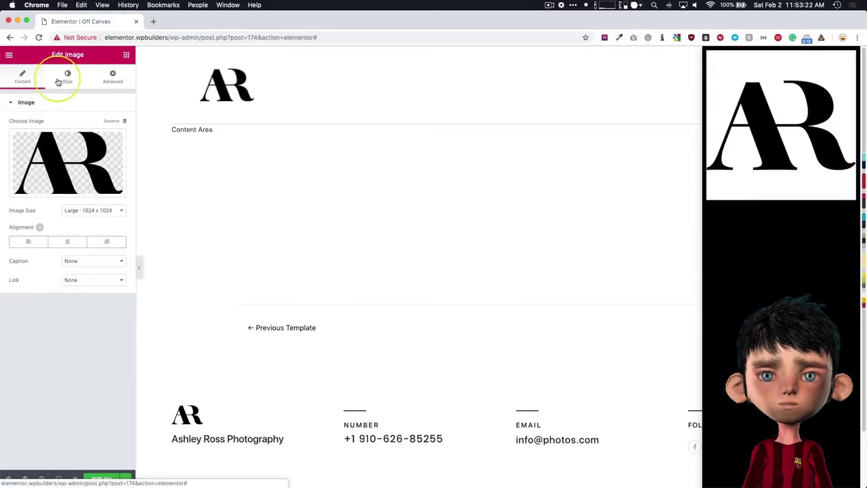
pyautogui.click(67, 76)
pyautogui.moveTo(30, 137)
pyautogui.mouseDown()
pyautogui.moveTo(12, 139)
pyautogui.moveTo(36, 140)
pyautogui.mouseUp()
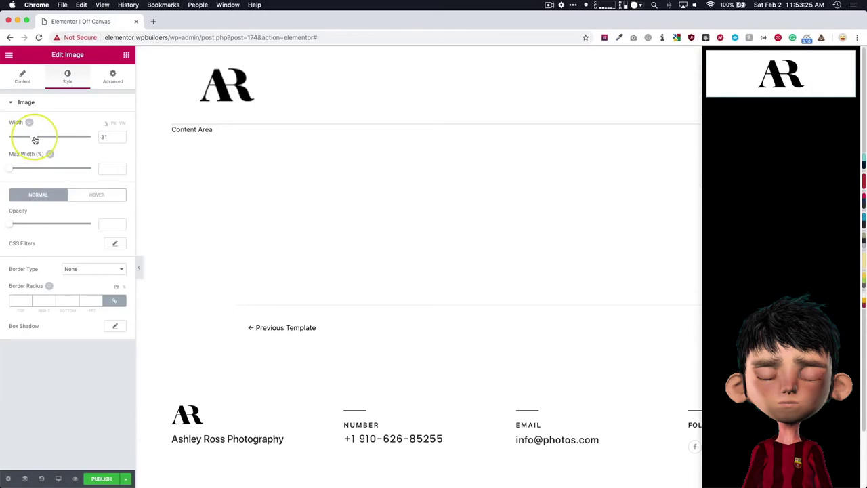
pyautogui.click(127, 55)
pyautogui.click(60, 89)
pyautogui.write('navi')
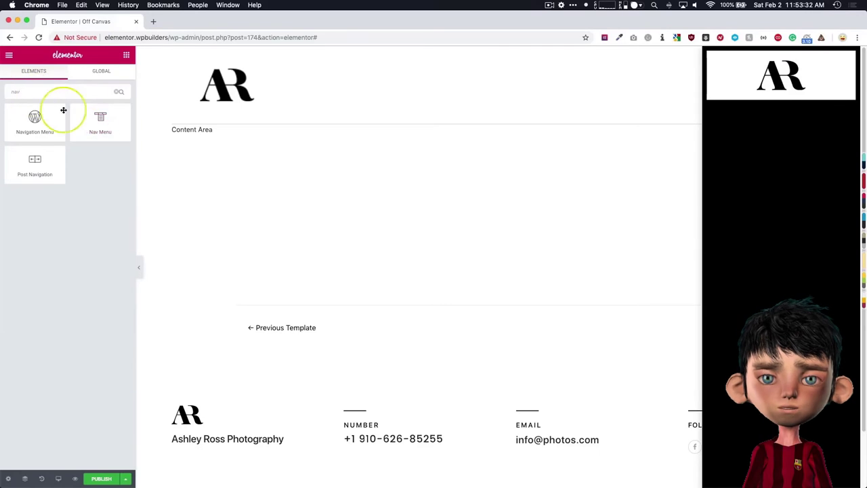
# - Add a Nav Menu under the logo: Vertical layout, Left align, Pointer None, Toggle None
pyautogui.moveTo(98, 125)
pyautogui.mouseDown()
pyautogui.moveTo(696, 142)
pyautogui.moveTo(760, 98)
pyautogui.mouseUp()
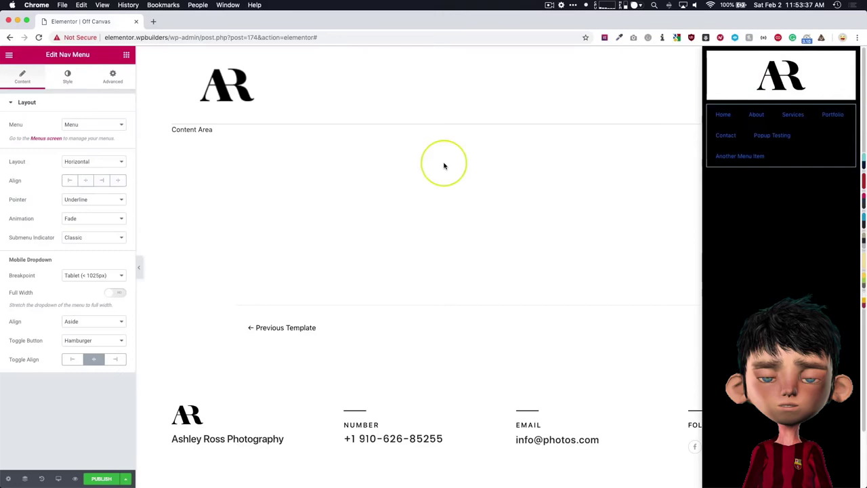
pyautogui.click(91, 164)
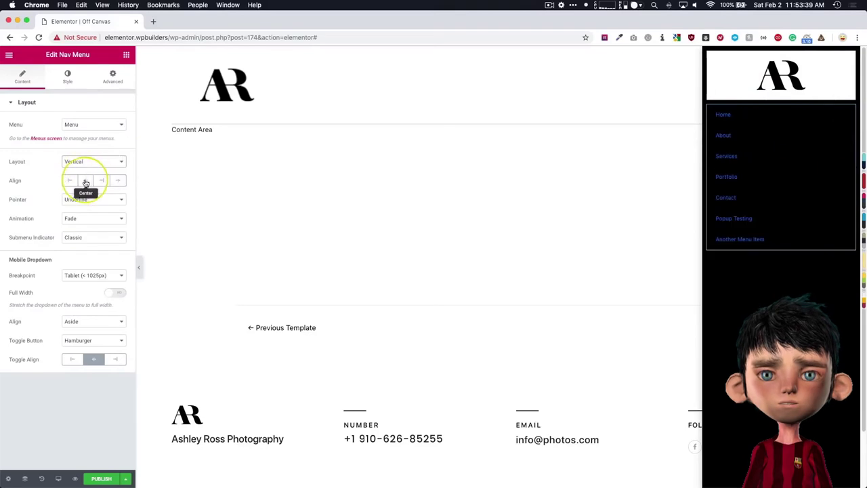
pyautogui.click(86, 182)
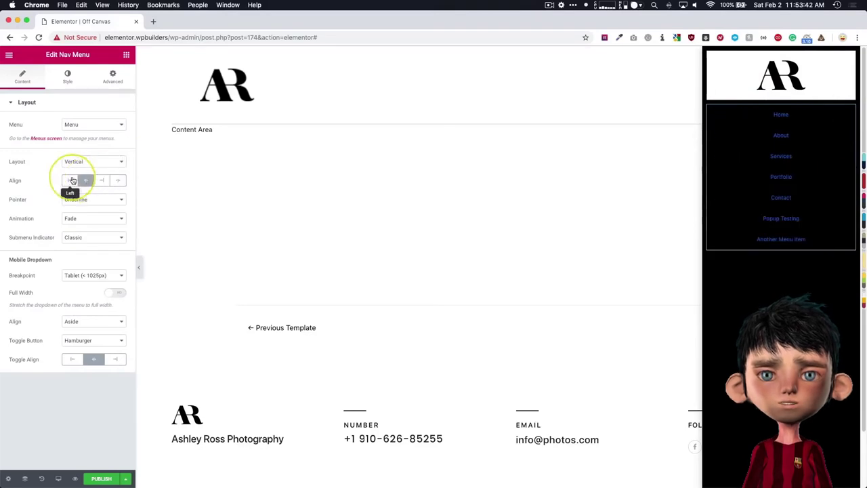
pyautogui.click(69, 181)
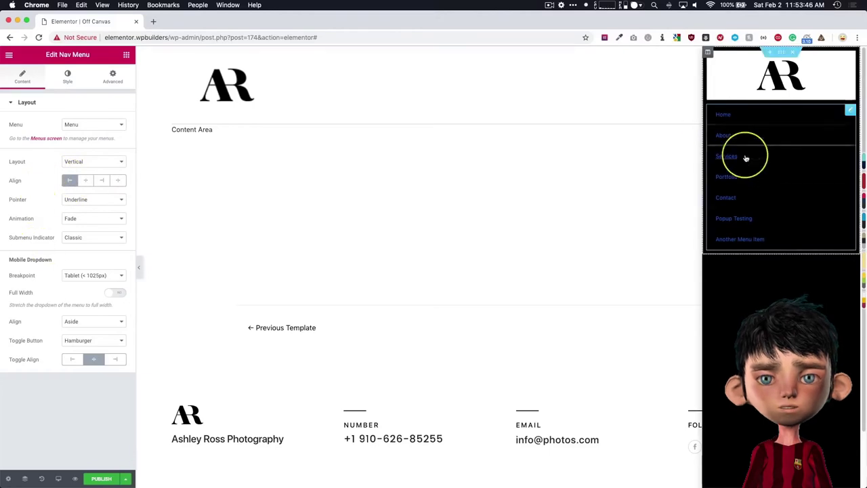
pyautogui.click(85, 200)
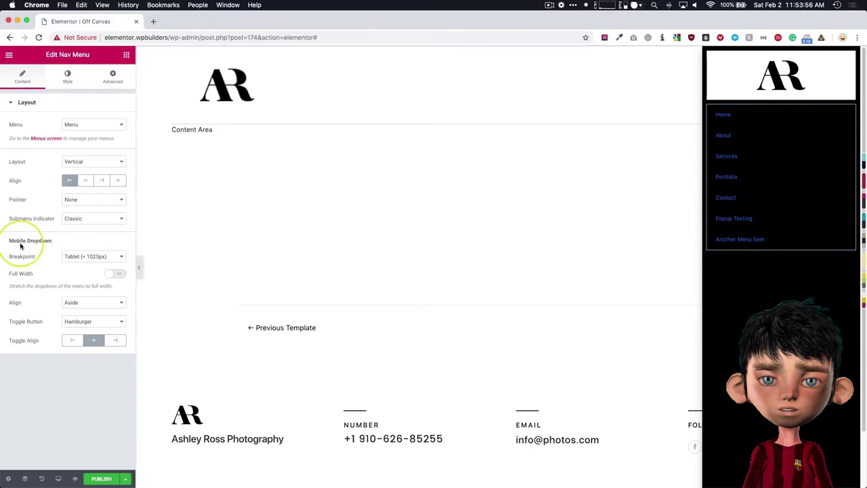
pyautogui.click(82, 259)
pyautogui.click(77, 284)
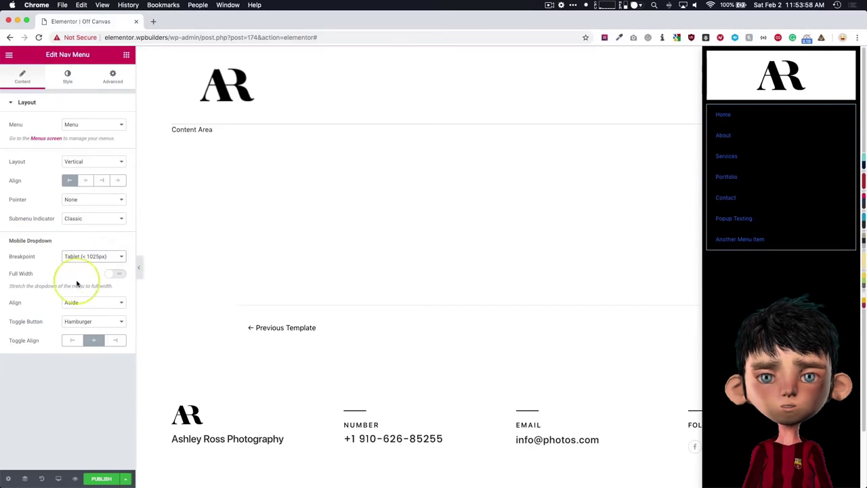
pyautogui.click(78, 326)
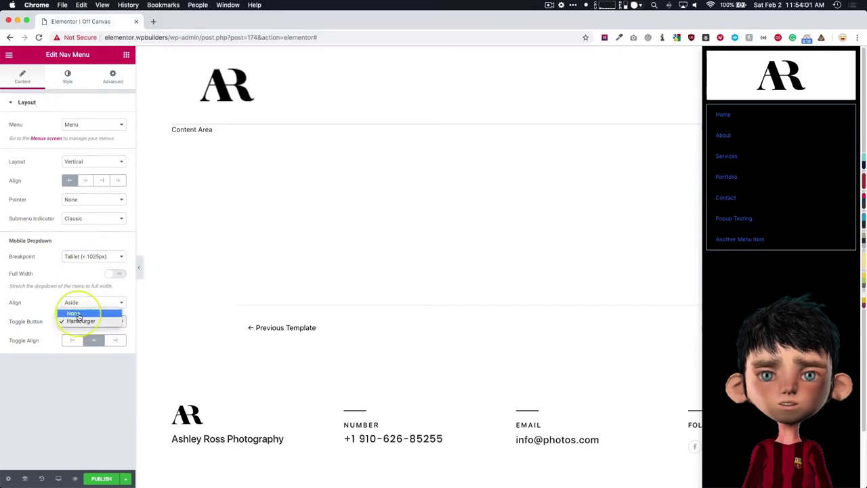
pyautogui.click(83, 310)
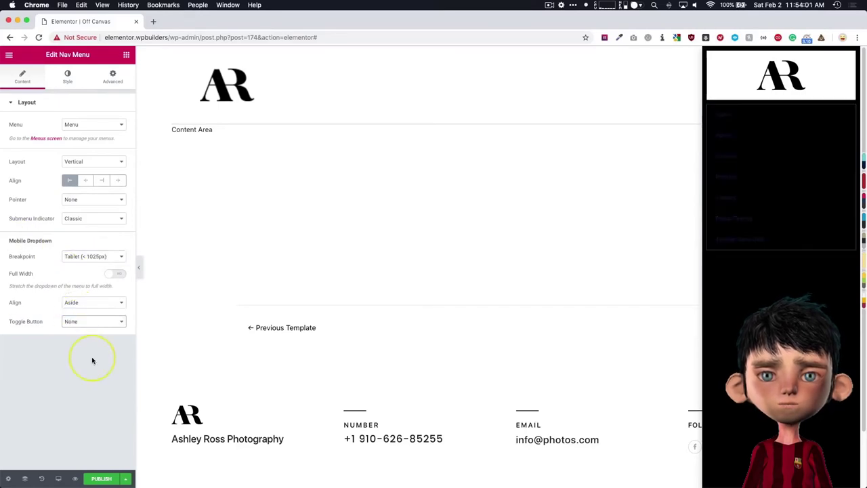
pyautogui.click(68, 77)
# - Set menu link text size 24, vertical padding 21 and colour white
pyautogui.click(115, 125)
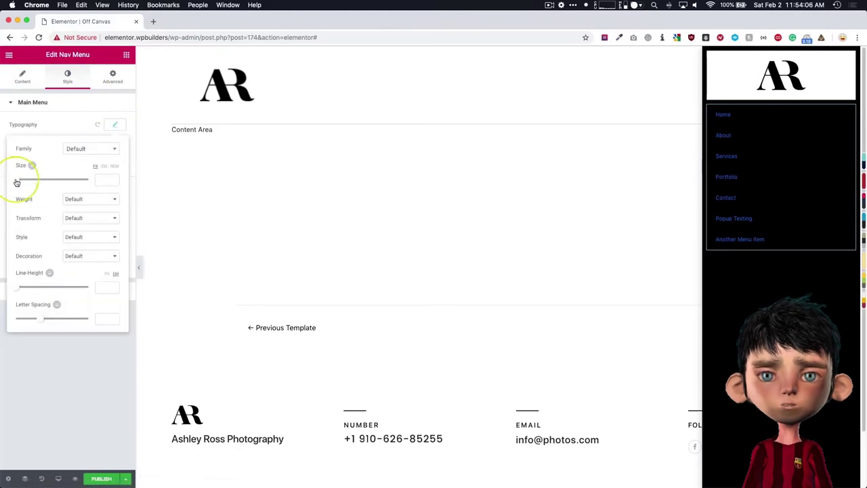
pyautogui.moveTo(17, 182); pyautogui.dragTo(27, 181)
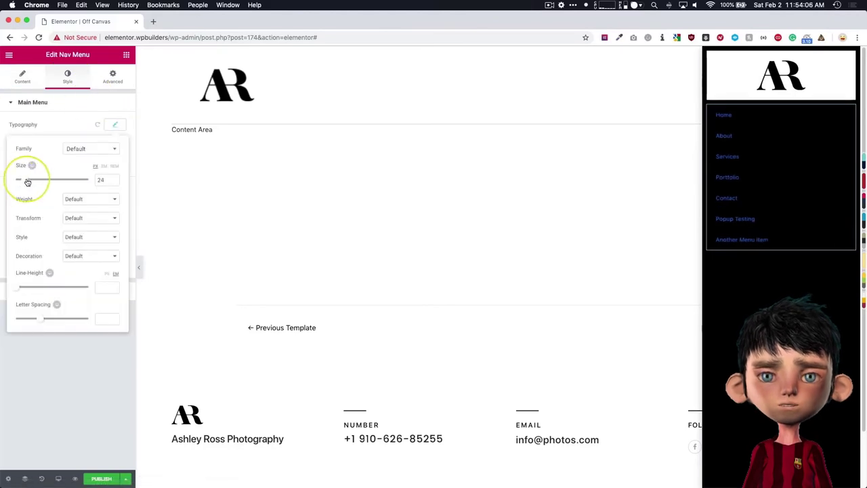
pyautogui.click(32, 226)
pyautogui.moveTo(10, 231)
pyautogui.mouseDown()
pyautogui.moveTo(50, 238)
pyautogui.moveTo(20, 236)
pyautogui.mouseUp()
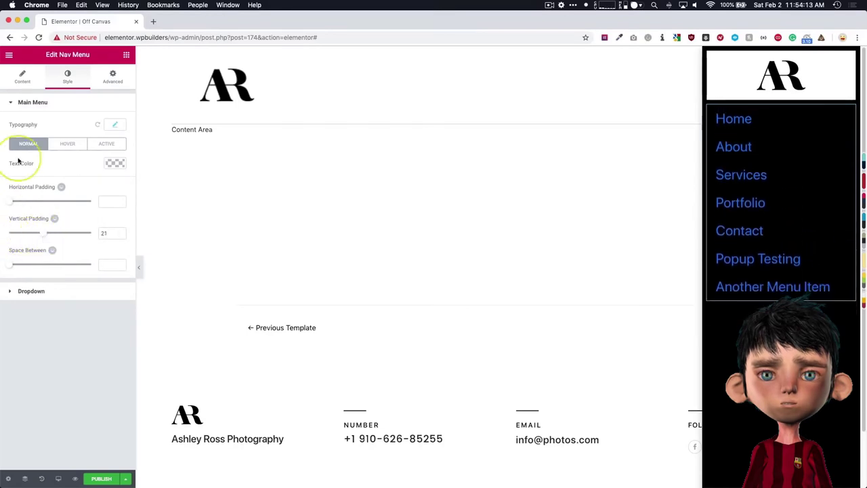
pyautogui.click(116, 125)
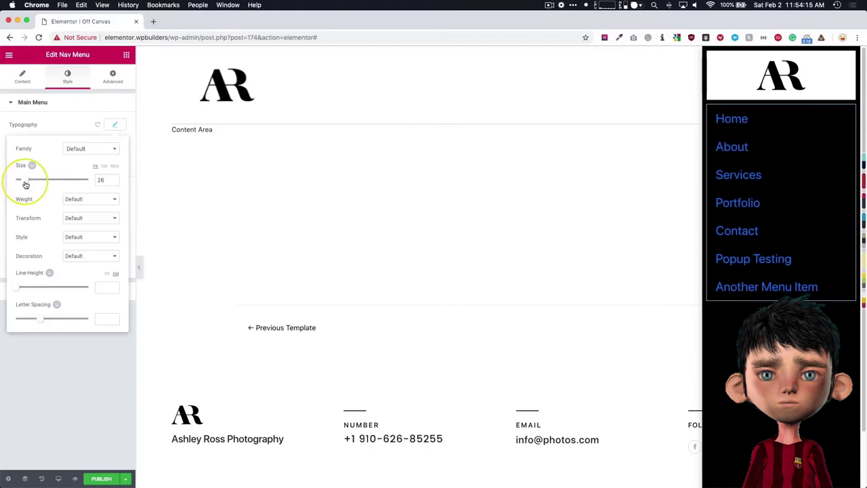
pyautogui.moveTo(28, 183); pyautogui.dragTo(22, 182)
pyautogui.click(73, 348)
pyautogui.click(113, 163)
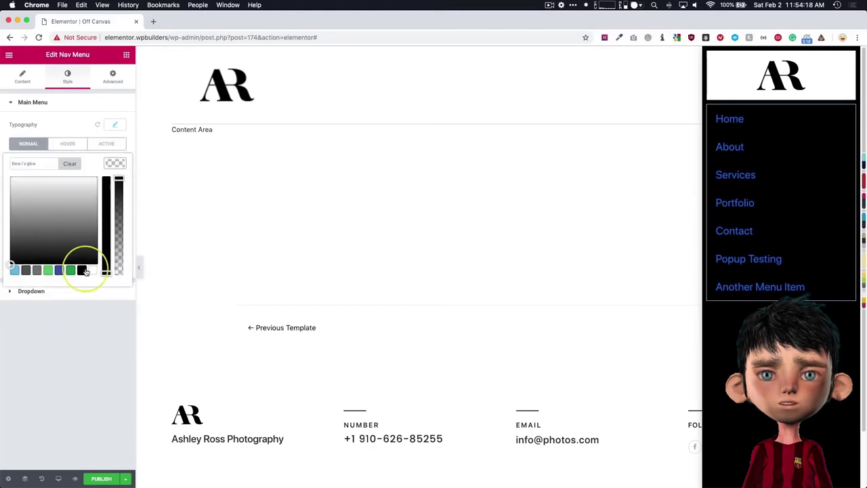
pyautogui.click(82, 350)
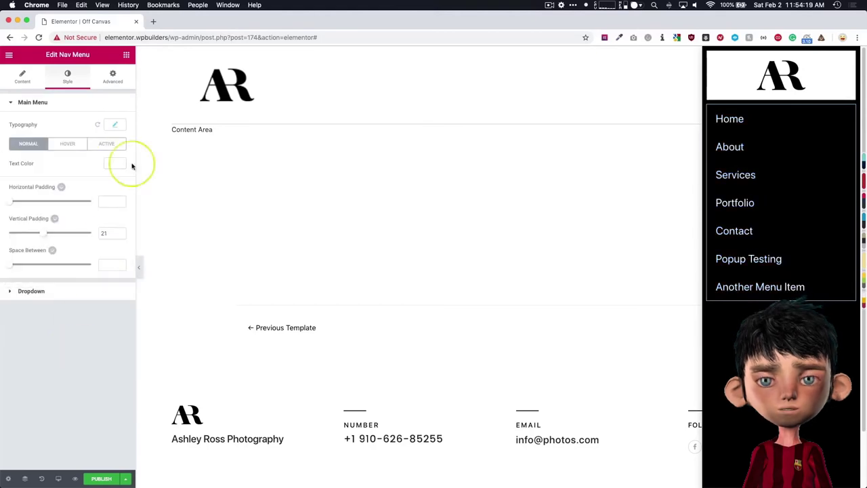
# - Change the menu link font family to Playfair Display
pyautogui.click(115, 125)
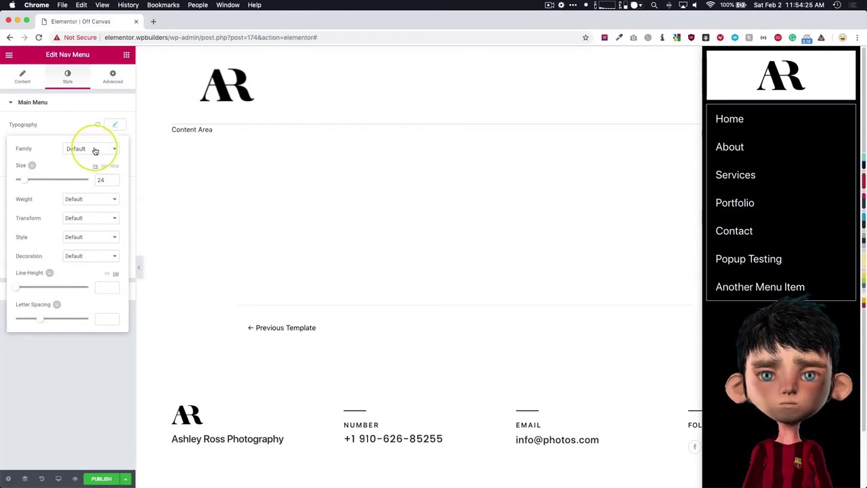
pyautogui.click(95, 149)
pyautogui.write('pla')
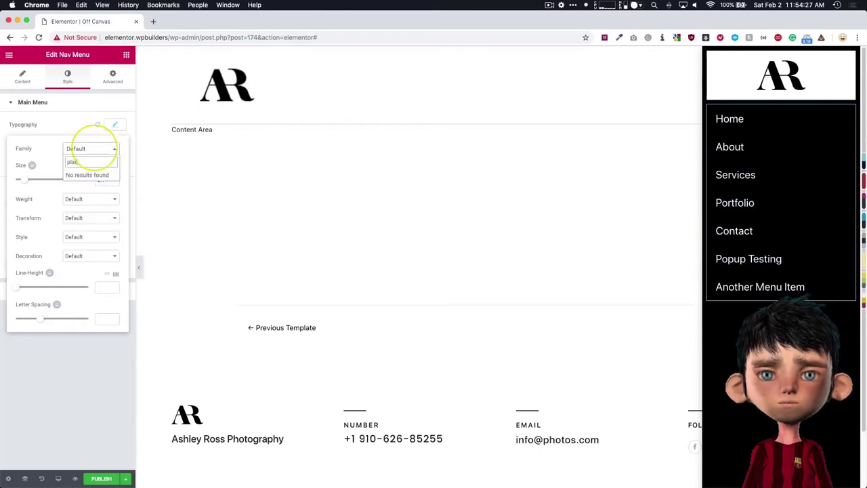
pyautogui.write('yfair')
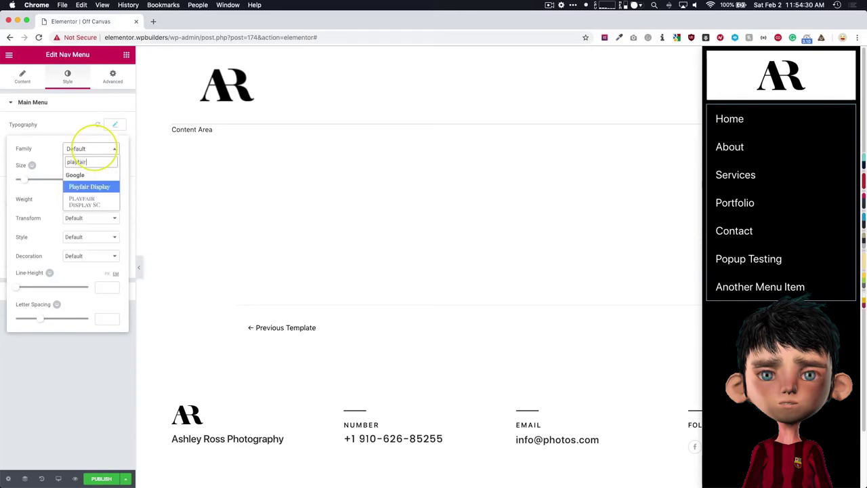
pyautogui.click(93, 187)
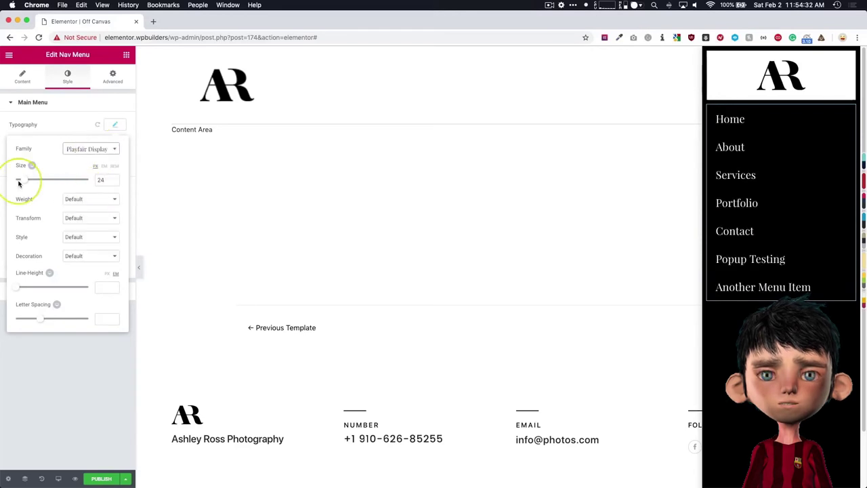
pyautogui.click(4, 164)
# - Search 'soci' and drag a Social Icons widget below the off-canvas menu
pyautogui.click(125, 55)
pyautogui.click(89, 88)
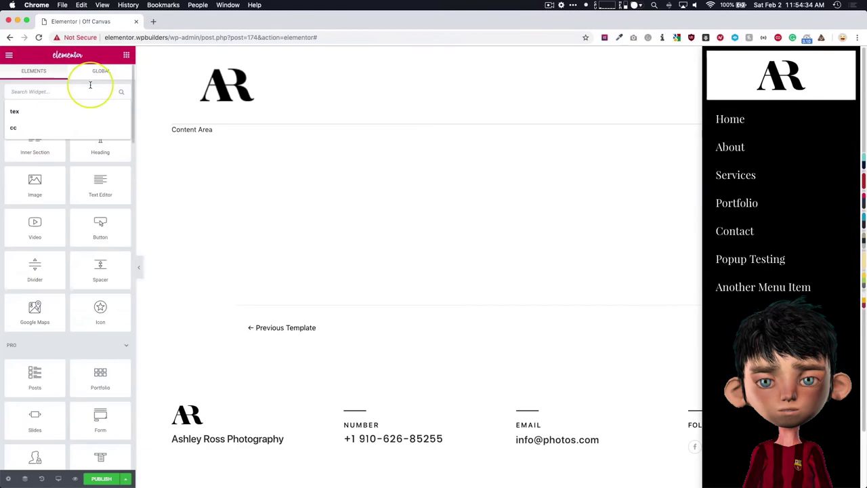
pyautogui.write('soci')
pyautogui.moveTo(35, 121); pyautogui.dragTo(751, 298)
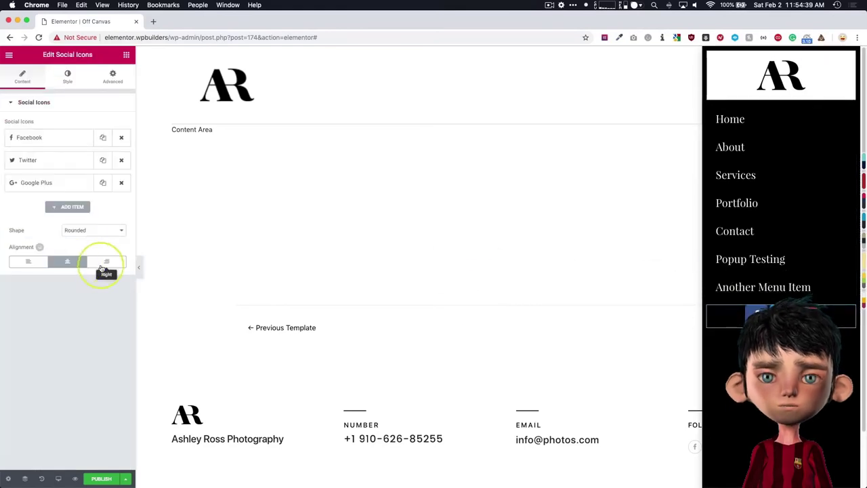
# - Give the social icons custom colours: white primary and black secondary
pyautogui.click(68, 74)
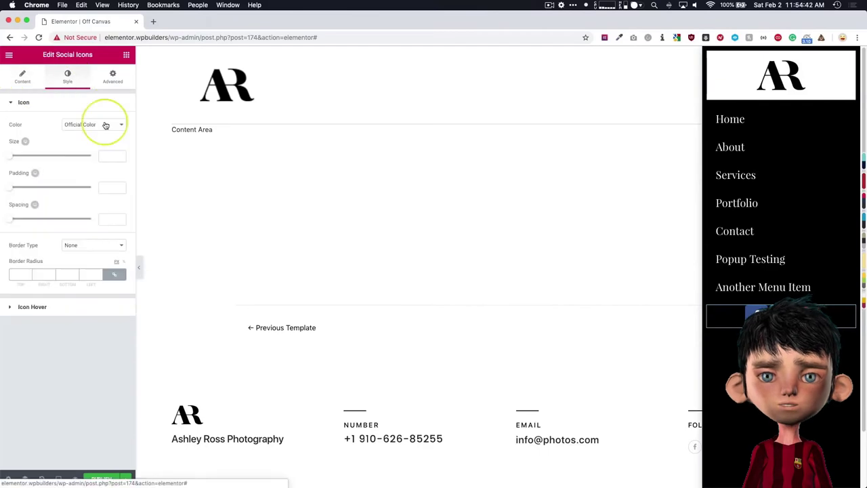
pyautogui.click(105, 124)
pyautogui.click(115, 162)
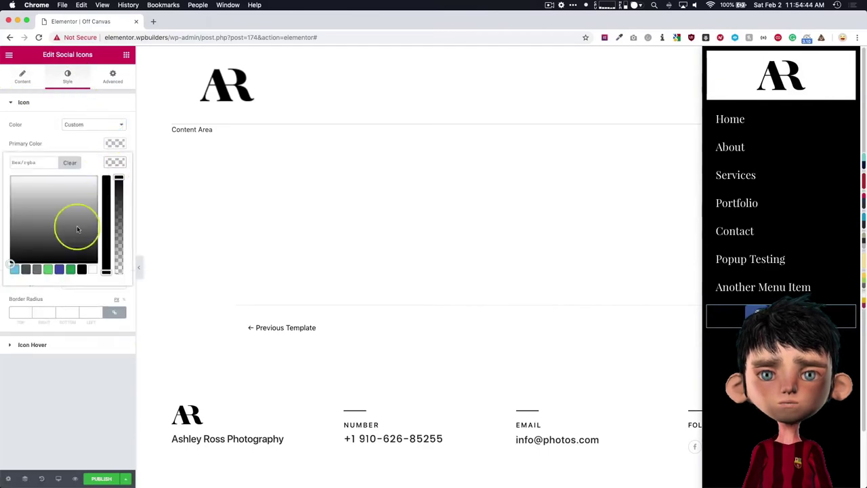
pyautogui.click(82, 271)
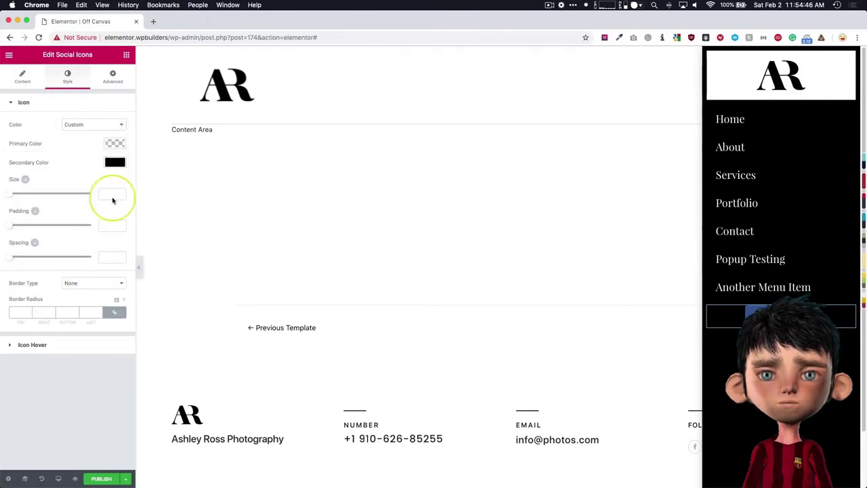
pyautogui.click(114, 143)
pyautogui.click(92, 250)
pyautogui.click(76, 390)
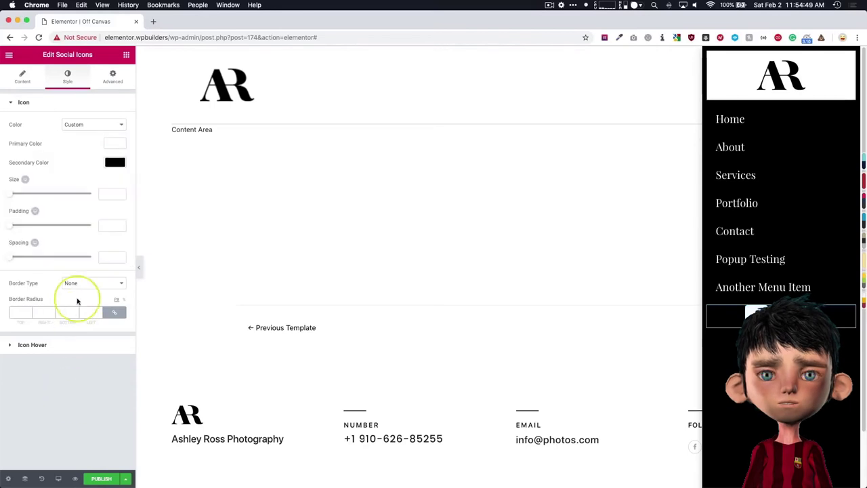
# - Shrink the social icons to size 17 and align them left
pyautogui.click(13, 195)
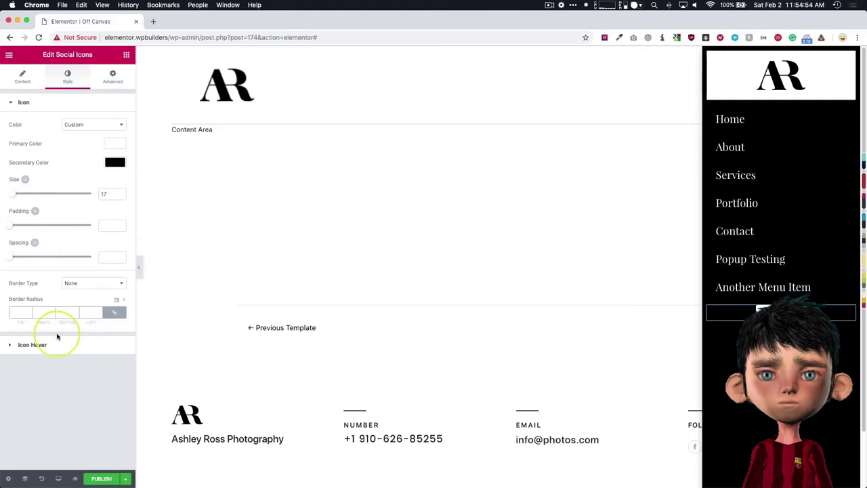
pyautogui.click(23, 76)
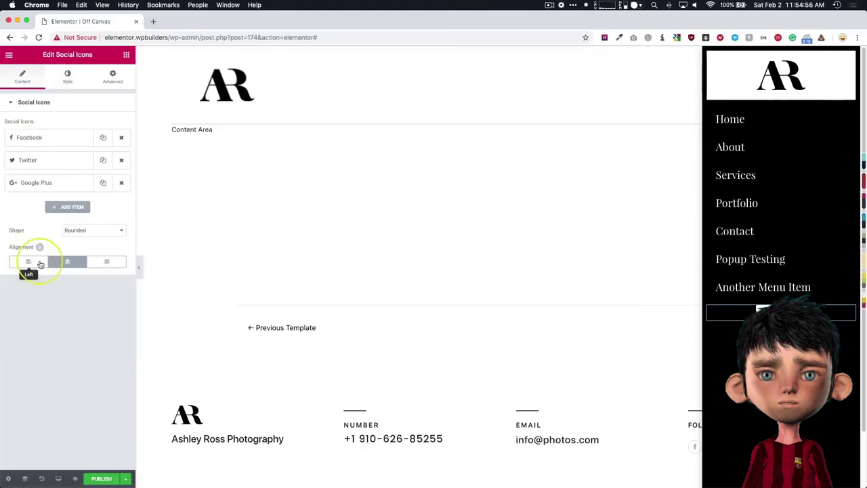
pyautogui.click(40, 263)
pyautogui.click(108, 263)
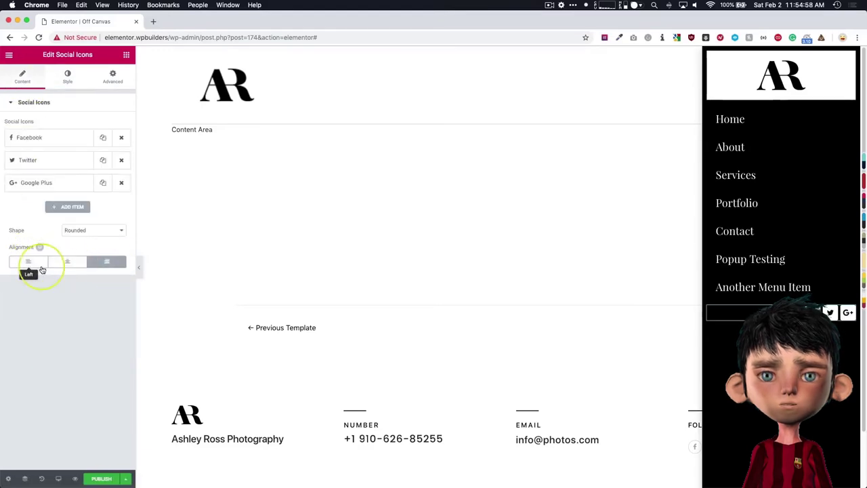
pyautogui.click(31, 263)
# - Set the nav menu's Main Menu horizontal padding to 0
pyautogui.click(738, 147)
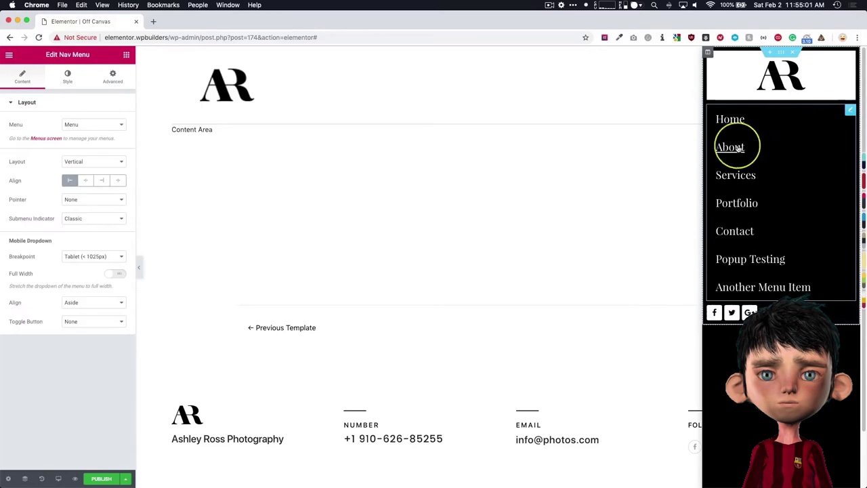
pyautogui.click(68, 76)
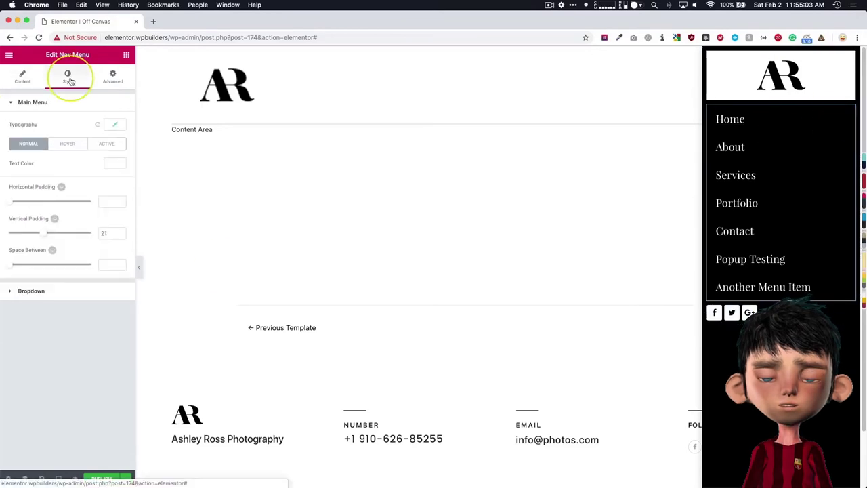
pyautogui.click(112, 202)
pyautogui.write('0')
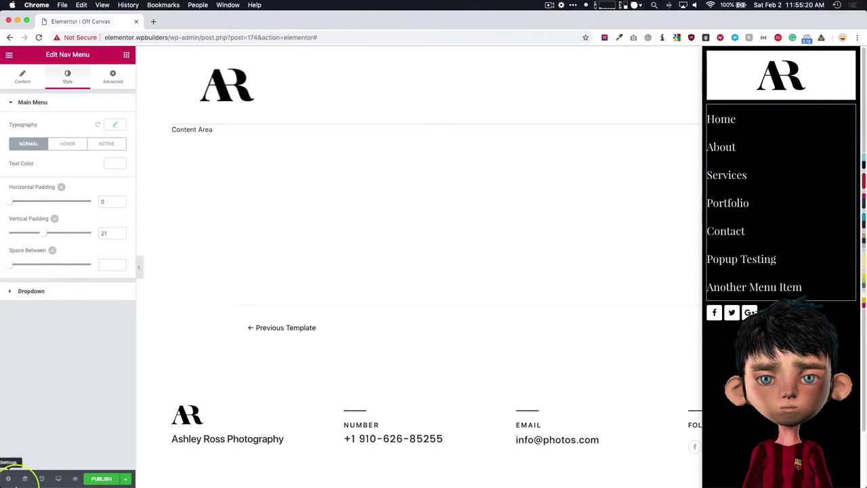
# - Make the popup's close button black at size 16 in the Close Button style settings
pyautogui.click(9, 478)
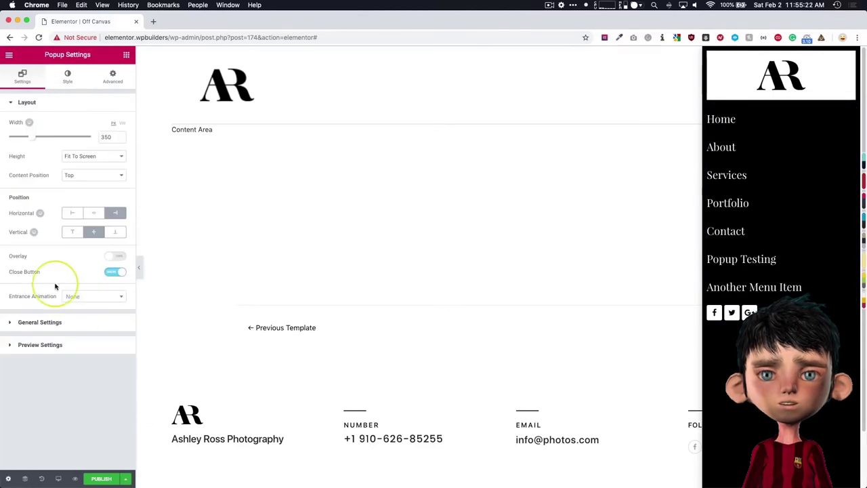
pyautogui.click(63, 82)
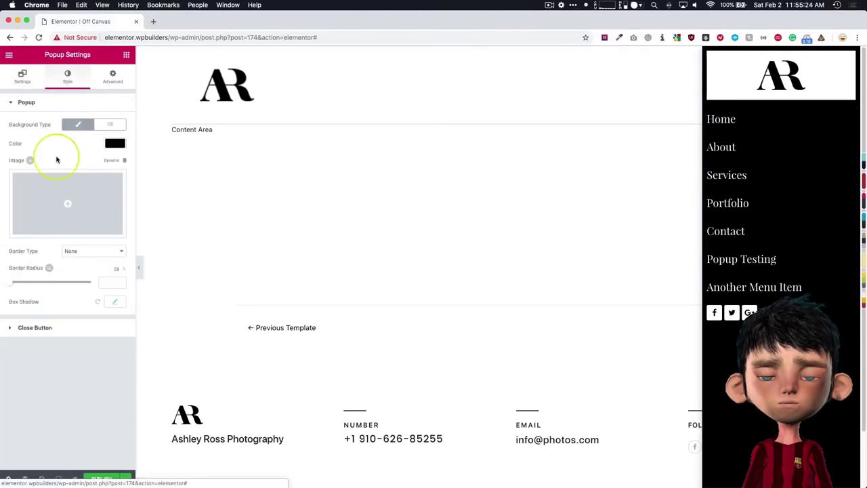
pyautogui.click(59, 330)
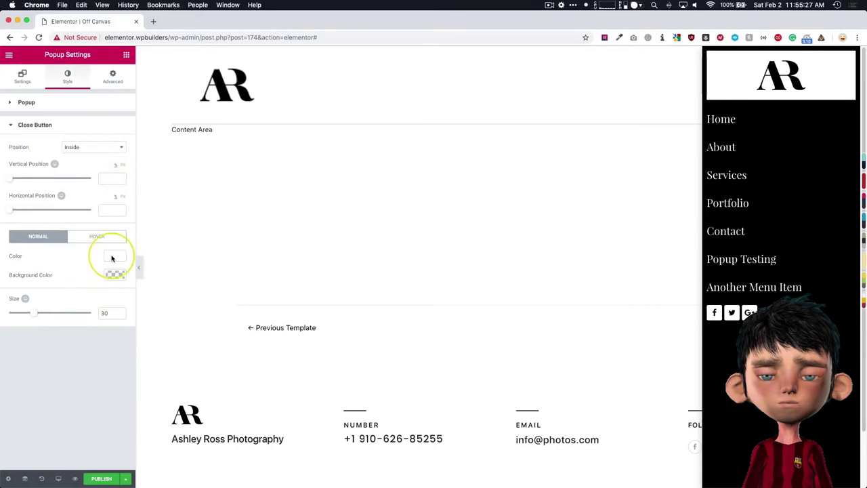
pyautogui.click(112, 258)
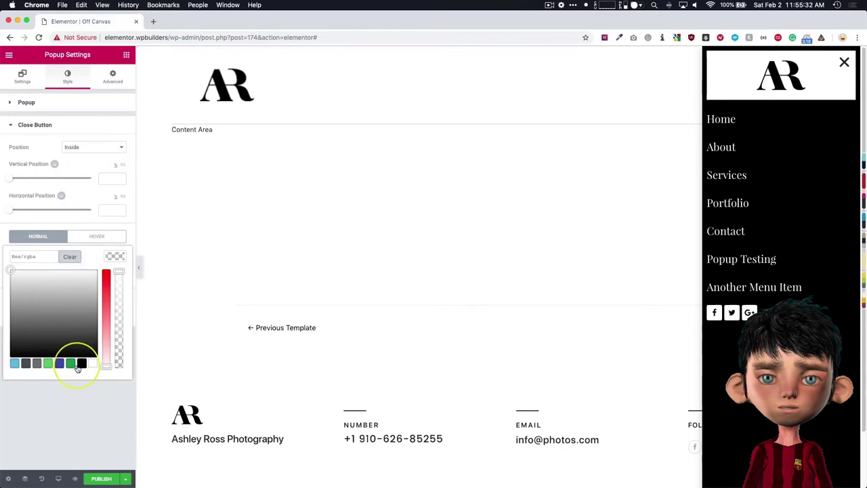
pyautogui.click(70, 256)
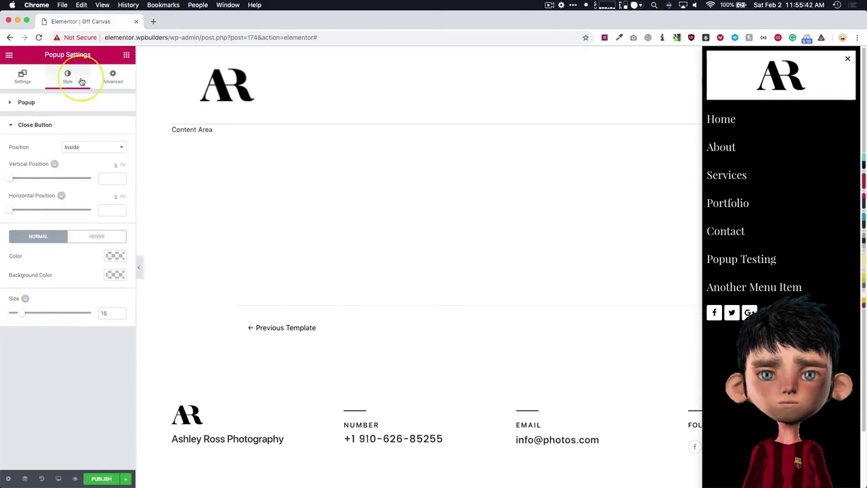
# - Give the popup's section 20px padding on every side
pyautogui.click(780, 52)
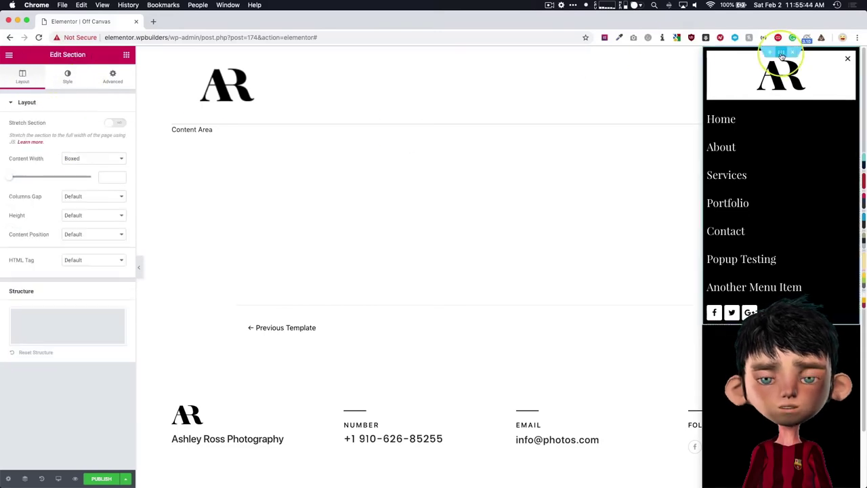
pyautogui.click(108, 76)
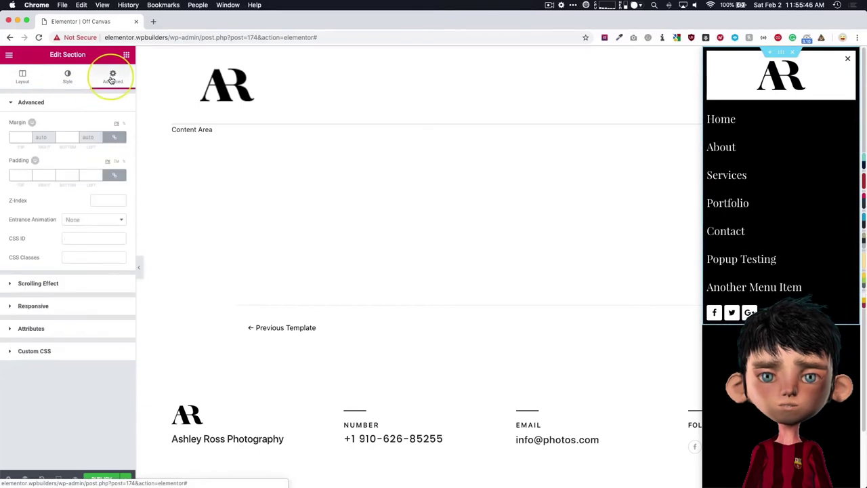
pyautogui.click(19, 175)
pyautogui.write('20')
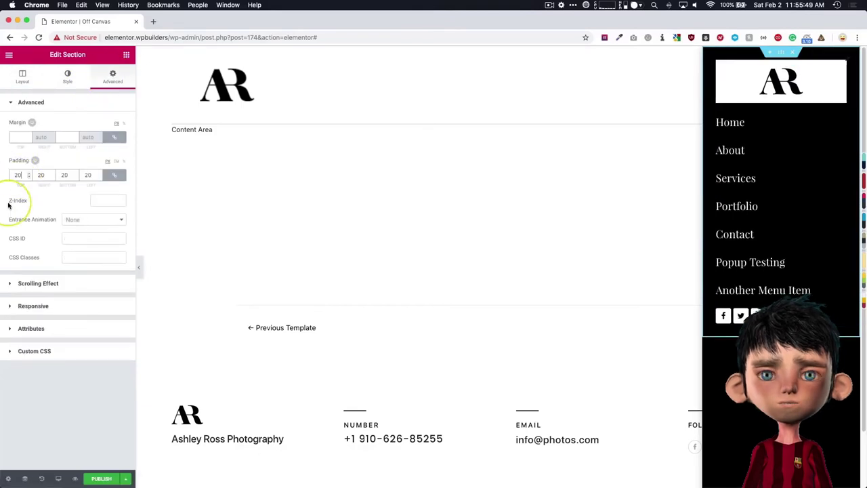
# - Set the popup's close X colour to white in the Close Button style settings
pyautogui.click(8, 480)
pyautogui.click(67, 76)
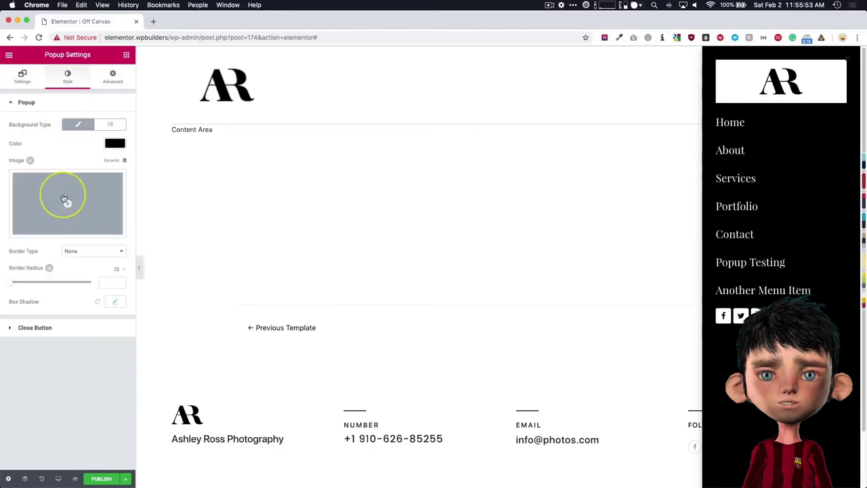
pyautogui.click(64, 329)
pyautogui.click(113, 257)
pyautogui.click(74, 361)
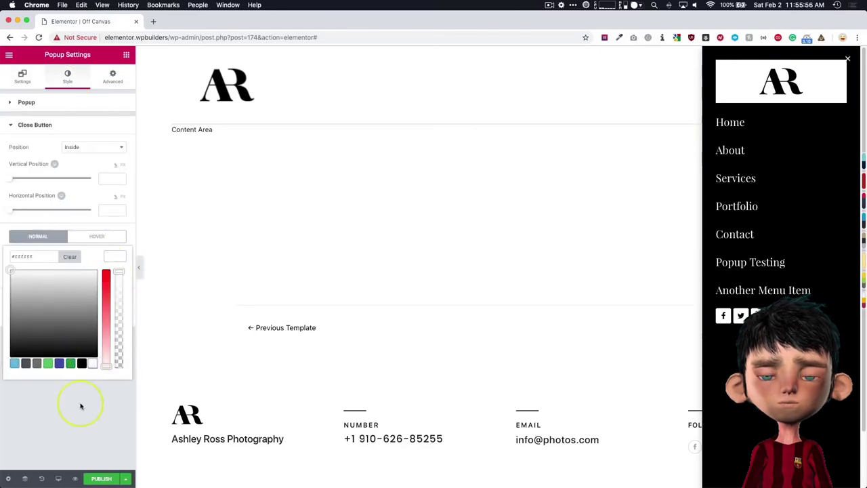
pyautogui.click(75, 412)
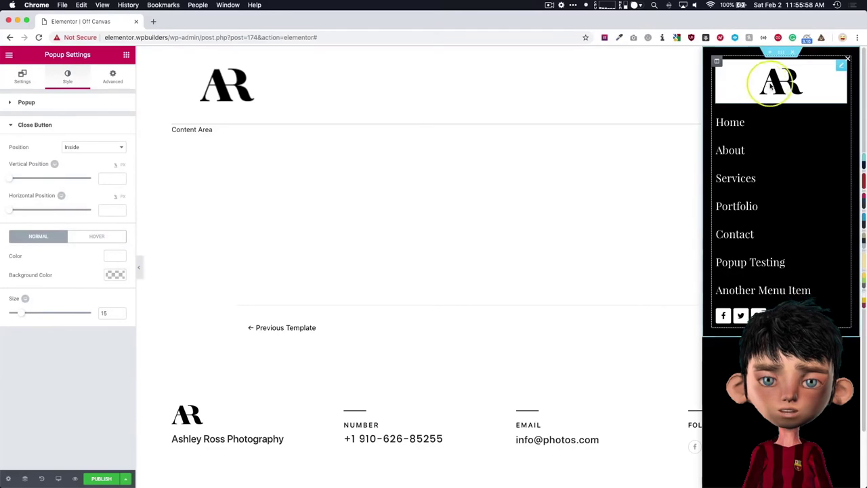
pyautogui.moveTo(780, 189)
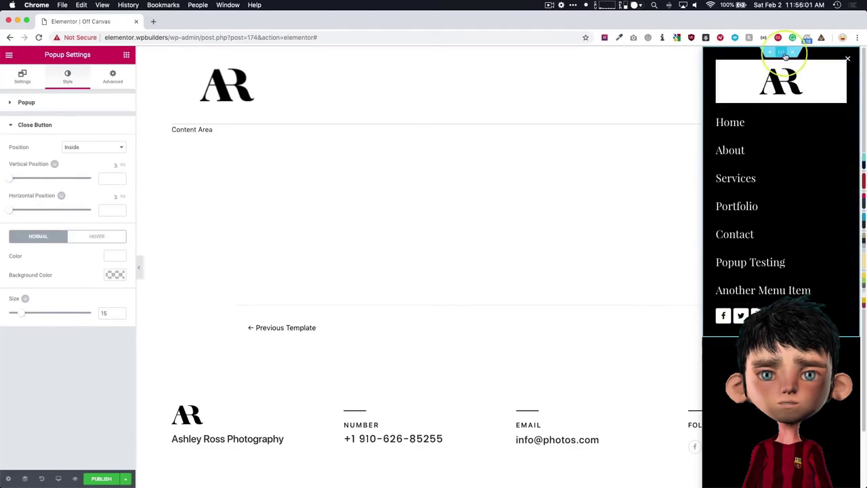
pyautogui.click(782, 52)
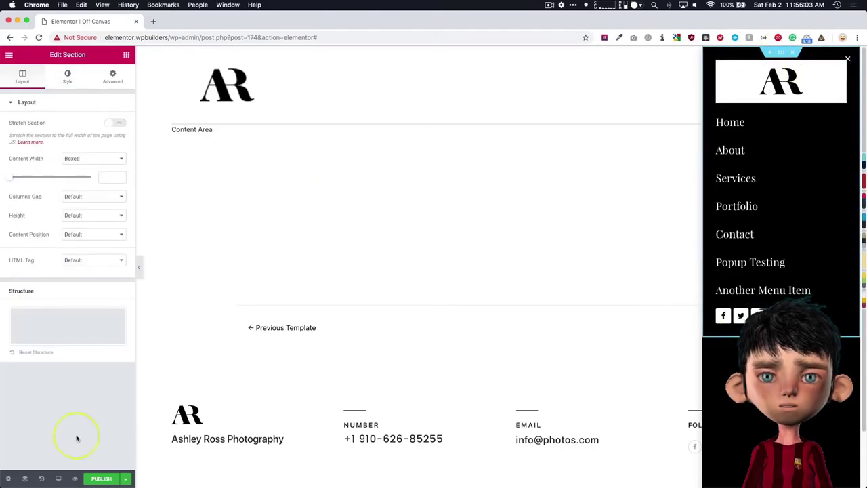
# - Publish the Off Canvas popup, exit to the dashboard, and open the homepage
pyautogui.click(102, 479)
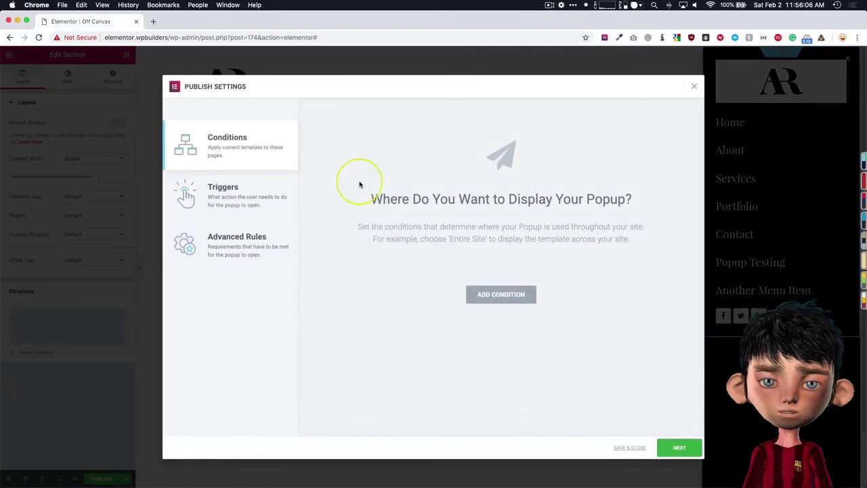
pyautogui.click(629, 448)
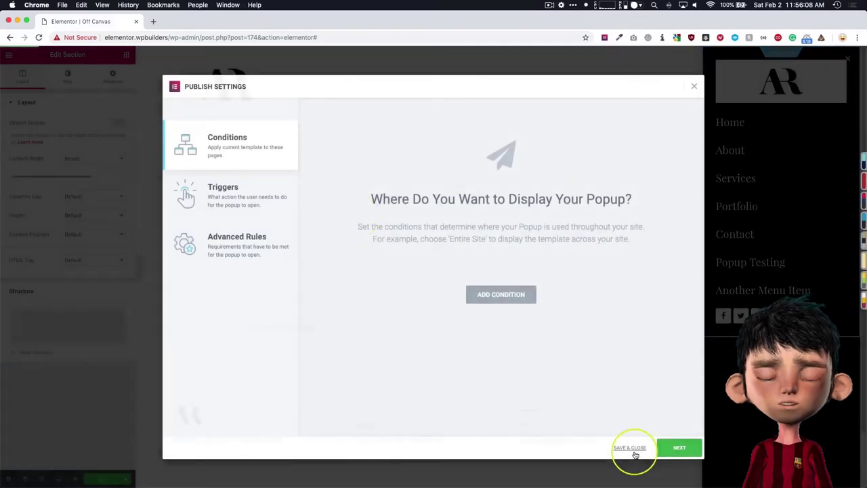
pyautogui.click(10, 57)
pyautogui.click(58, 287)
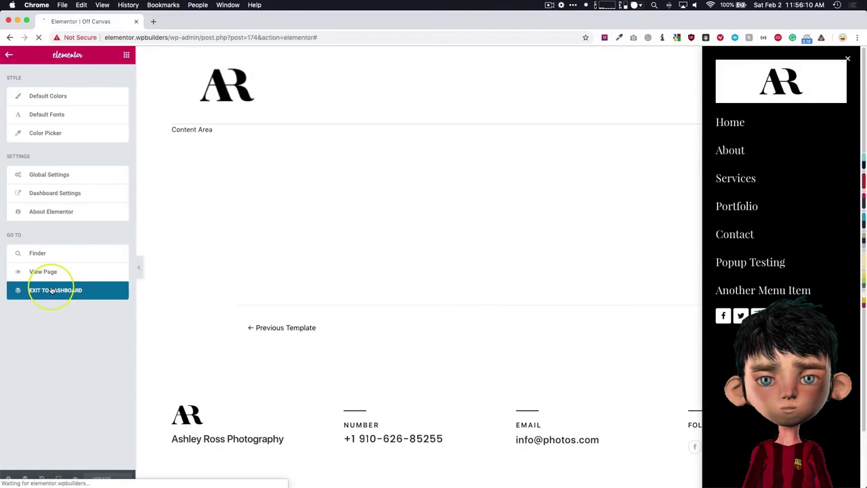
pyautogui.click(40, 51)
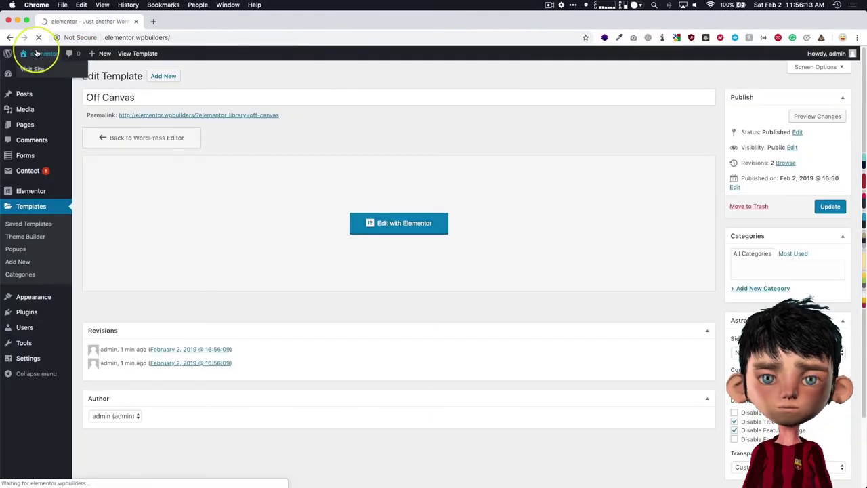
pyautogui.moveTo(243, 53)
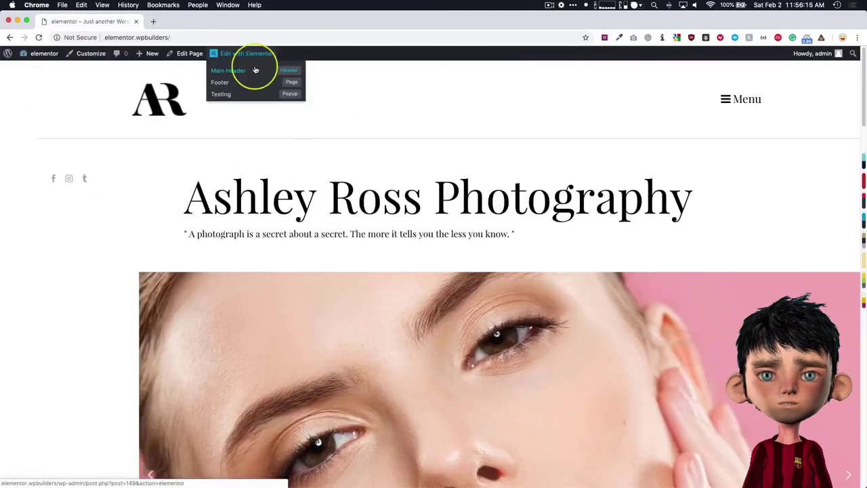
# - Edit the Main Header and link its Menu button to the Popup dynamic tag
pyautogui.click(250, 71)
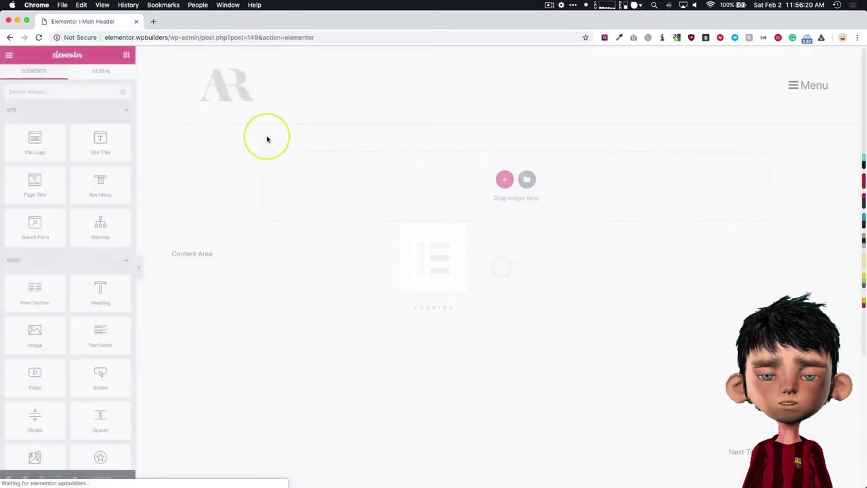
pyautogui.moveTo(811, 85)
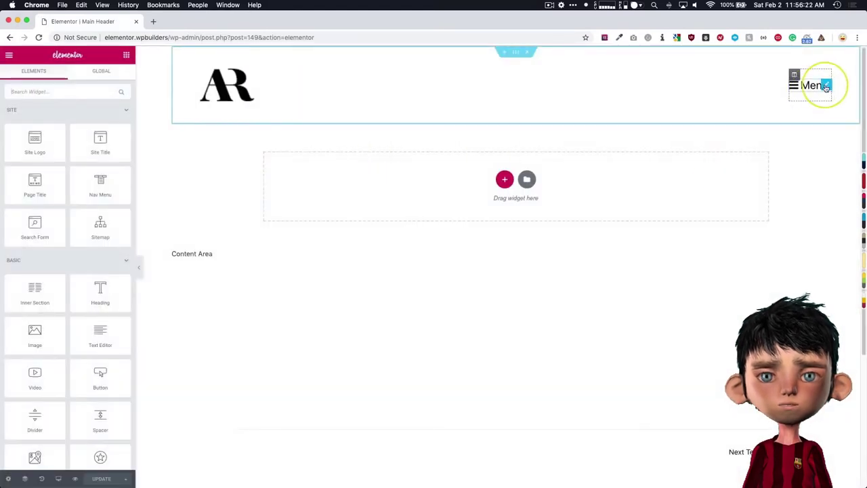
pyautogui.click(826, 87)
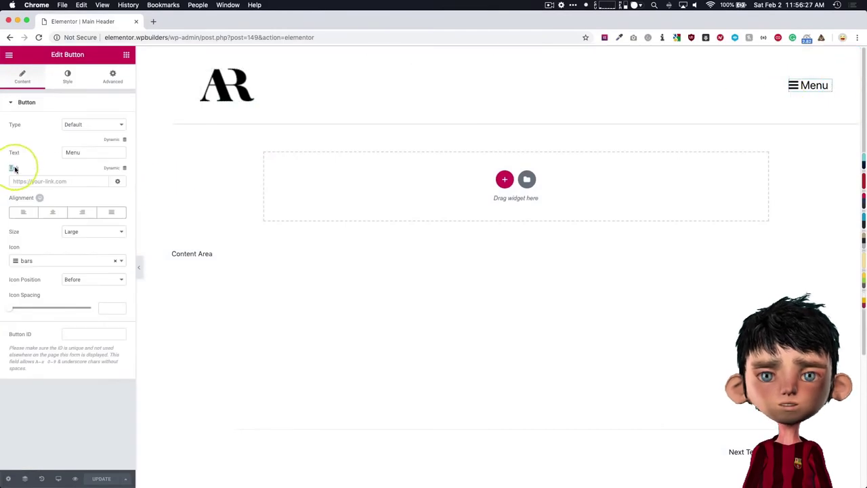
pyautogui.click(122, 167)
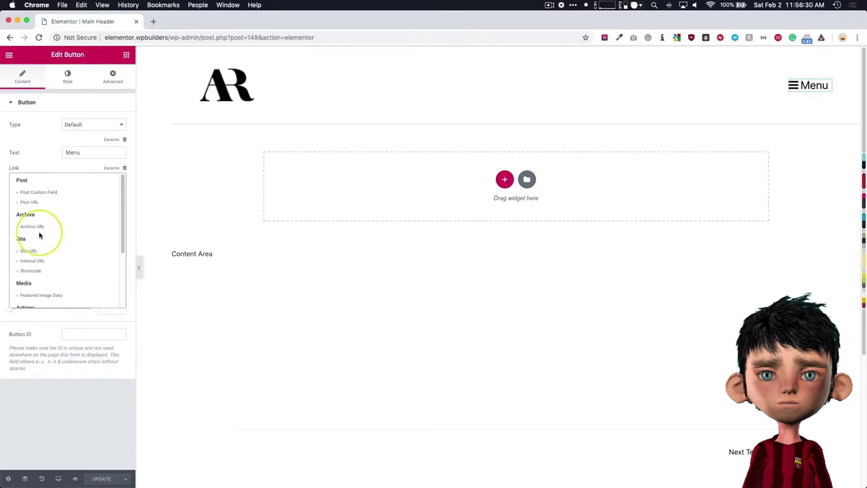
pyautogui.scroll(-3, 40, 234)
pyautogui.click(29, 251)
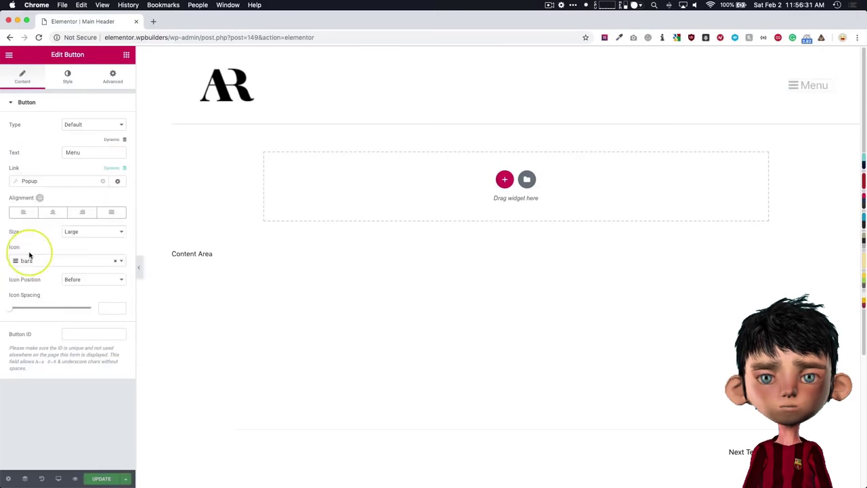
# - Set the popup action to Toggle Popup for Off Canvas and update the header
pyautogui.click(38, 182)
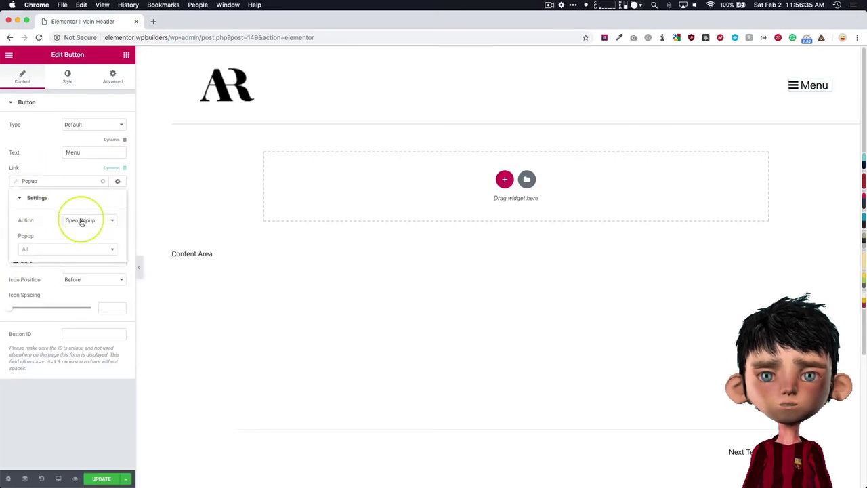
pyautogui.click(85, 222)
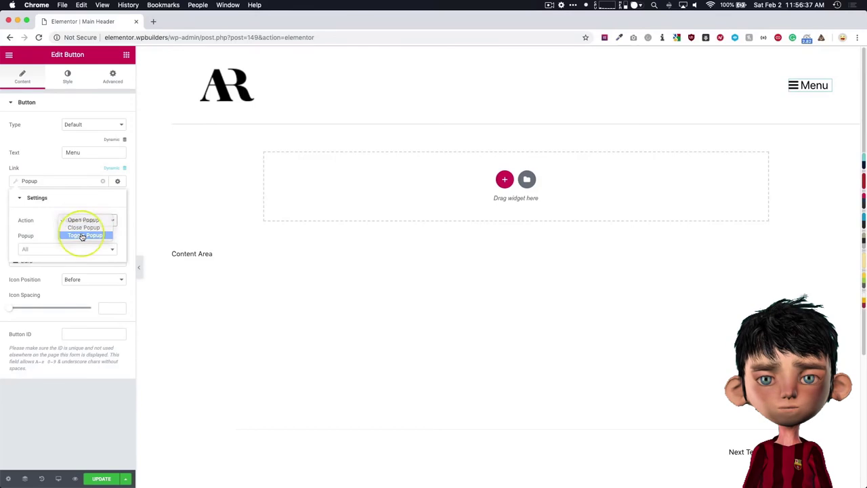
pyautogui.click(80, 236)
pyautogui.click(59, 251)
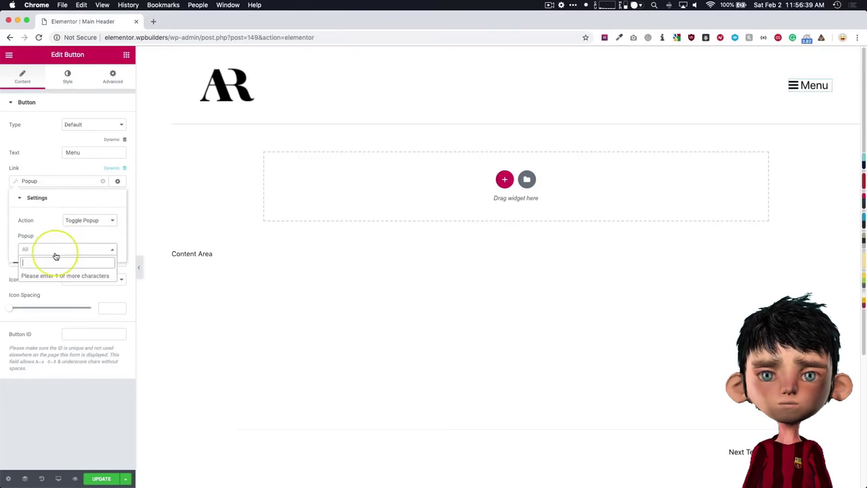
pyautogui.write('of')
pyautogui.press('Escape')
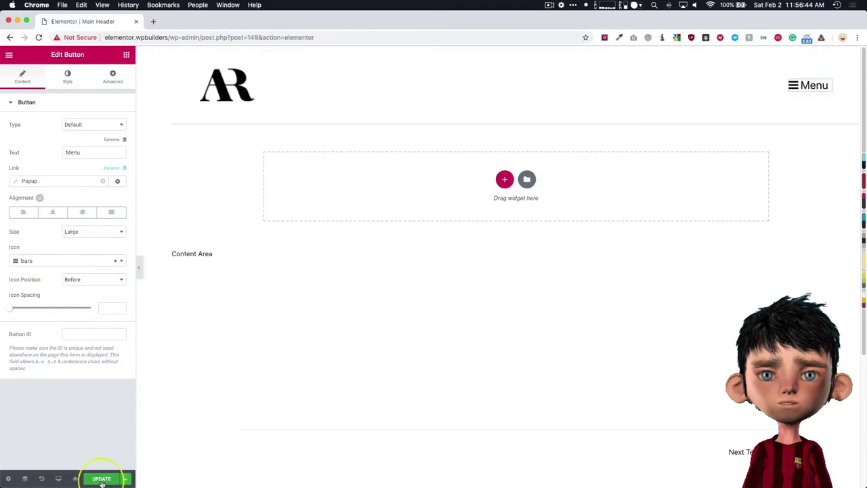
pyautogui.click(8, 54)
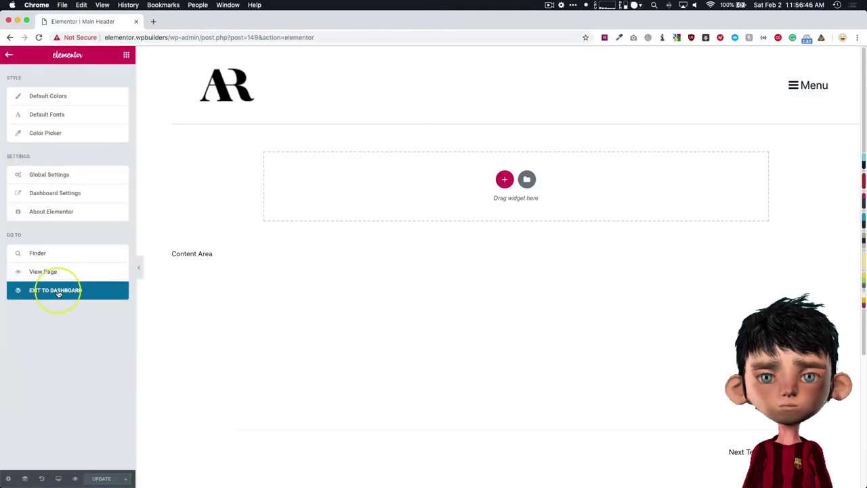
pyautogui.click(54, 290)
# - On the live homepage, open and close the off-canvas menu three times with the Menu button
pyautogui.click(38, 54)
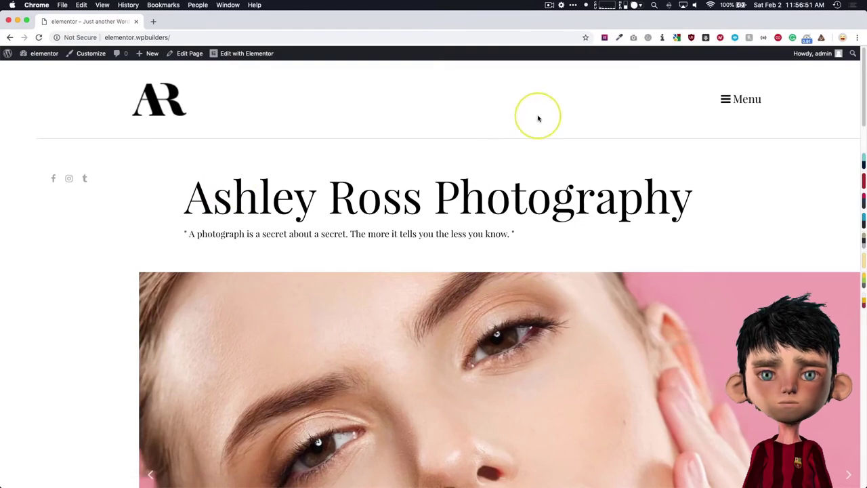
pyautogui.click(742, 98)
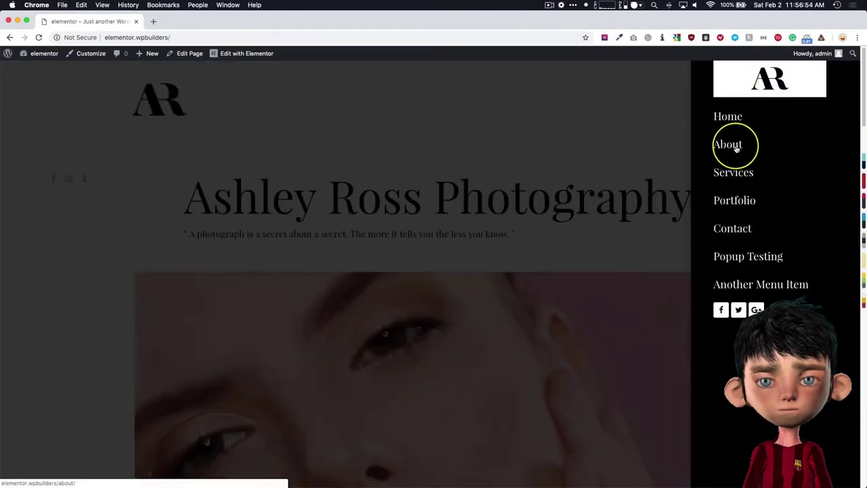
pyautogui.click(620, 123)
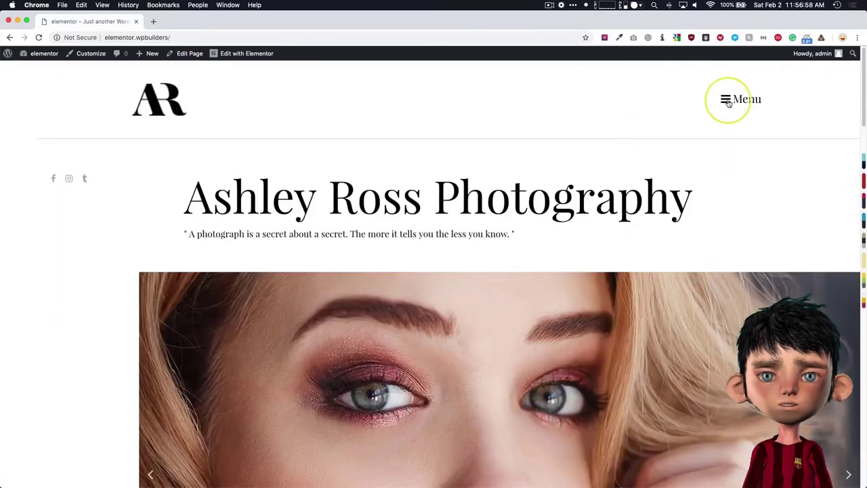
pyautogui.click(726, 97)
pyautogui.click(655, 116)
pyautogui.click(729, 102)
pyautogui.click(584, 129)
pyautogui.moveTo(246, 53)
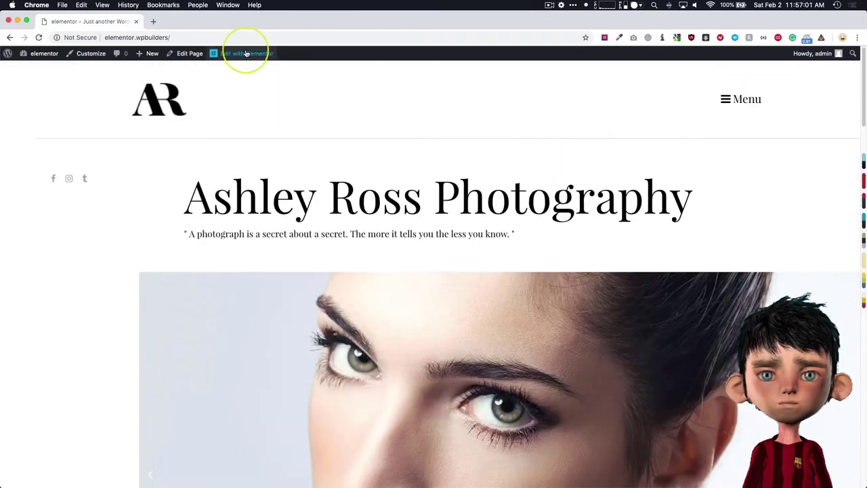
# - Set the Off Canvas popup's entrance animation to Fade In Right, leaving the overlay off
pyautogui.click(237, 97)
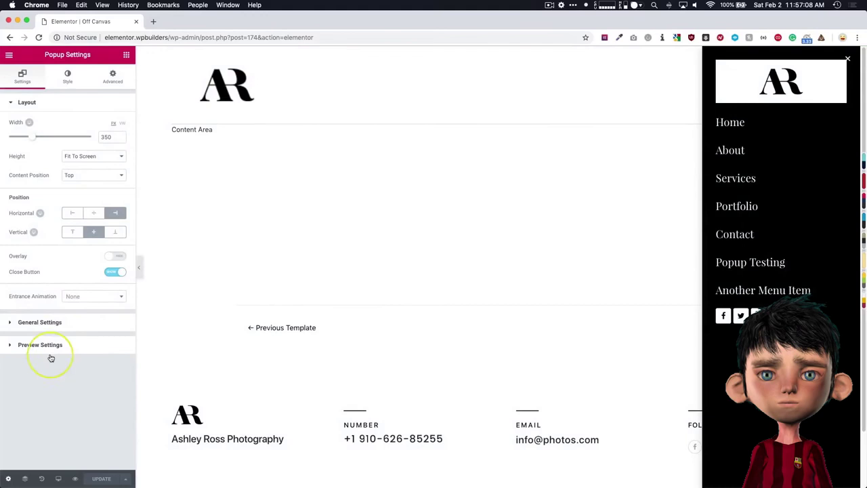
pyautogui.click(83, 296)
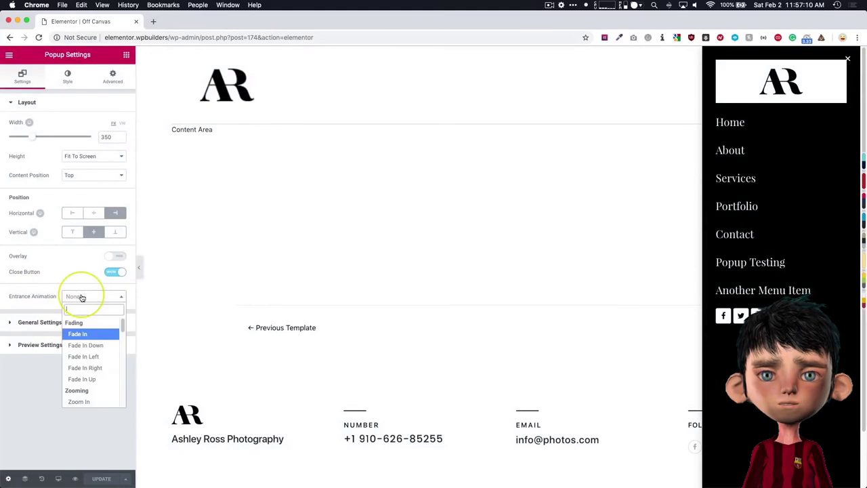
pyautogui.click(93, 356)
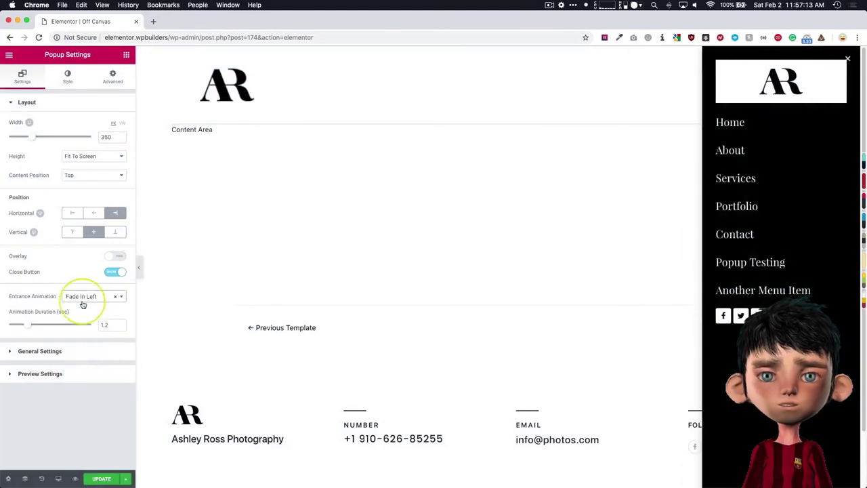
pyautogui.click(83, 298)
pyautogui.click(83, 366)
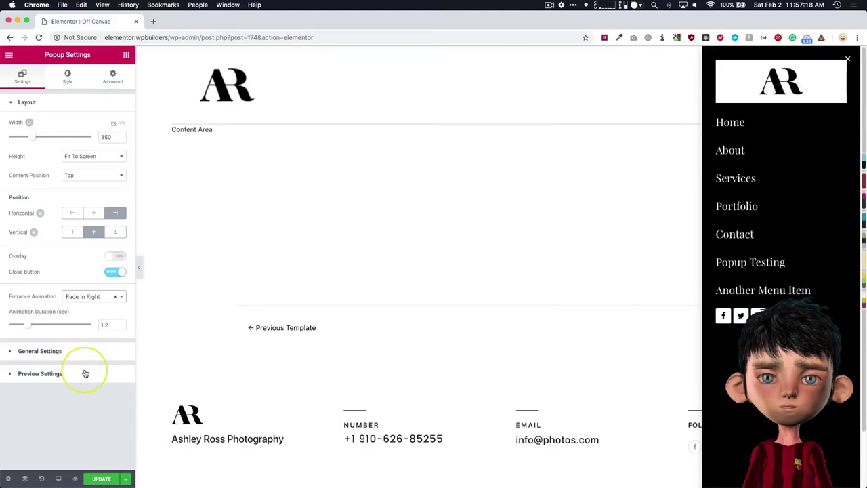
pyautogui.click(116, 256)
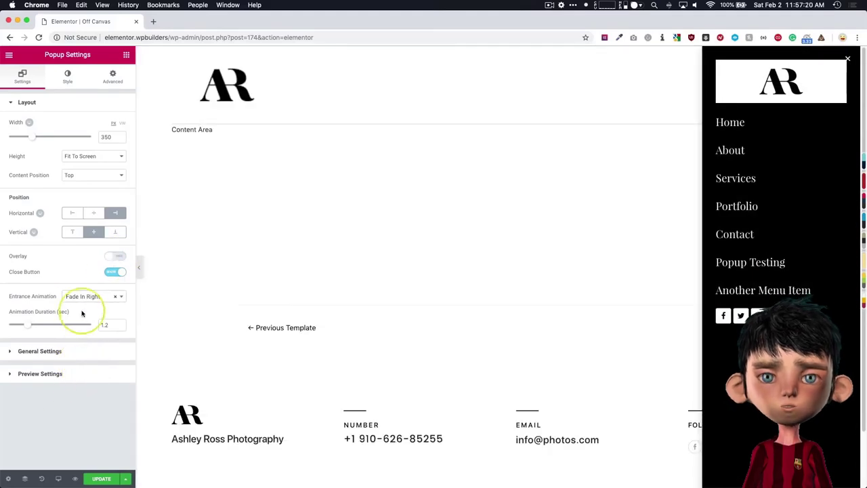
pyautogui.click(82, 298)
pyautogui.click(97, 443)
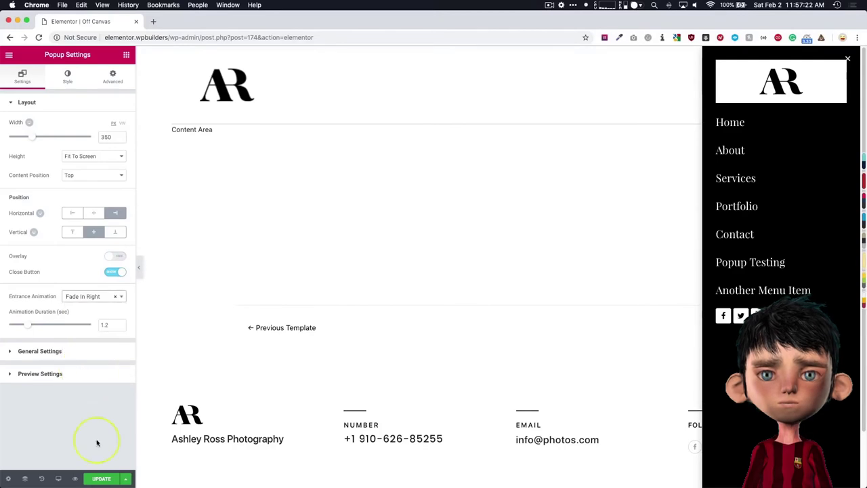
# - Update the popup and view the live page
pyautogui.click(101, 479)
pyautogui.click(632, 450)
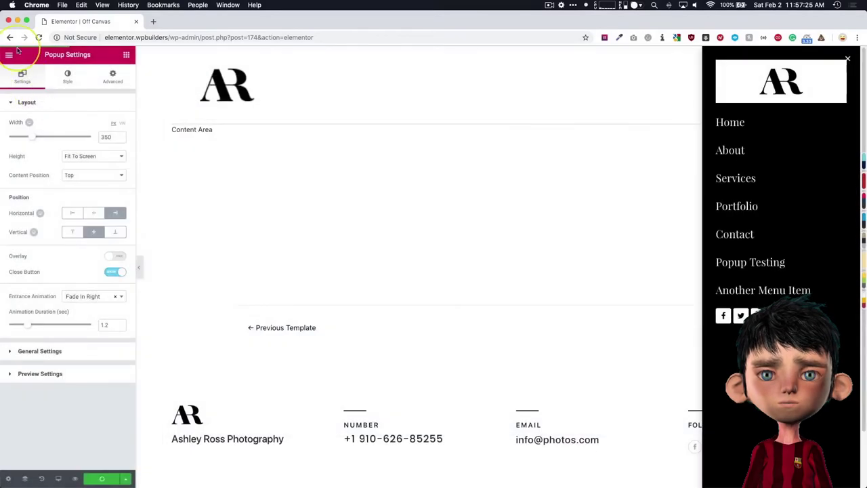
pyautogui.click(9, 54)
pyautogui.click(52, 272)
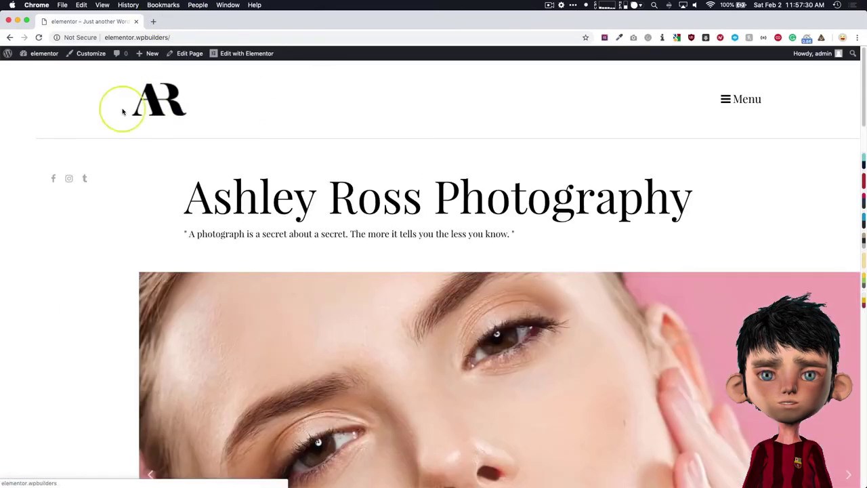
# - Test the off-canvas panel on the live site, then reopen the Off Canvas popup for editing
pyautogui.click(735, 100)
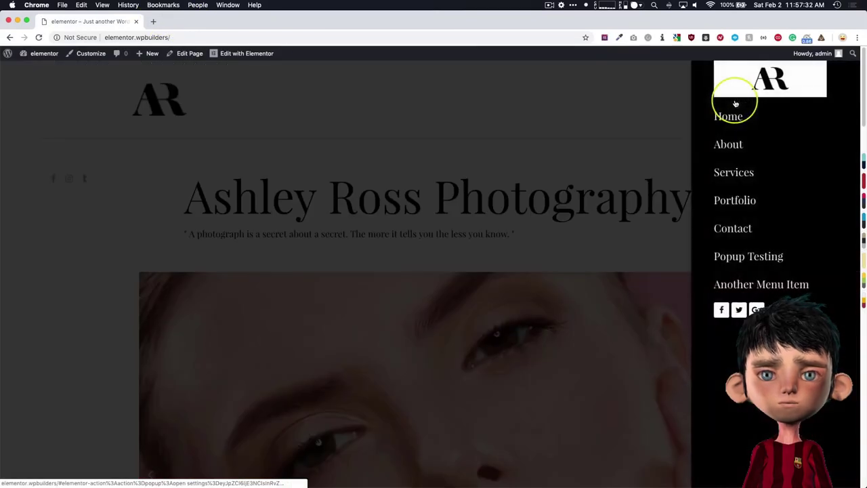
pyautogui.click(610, 124)
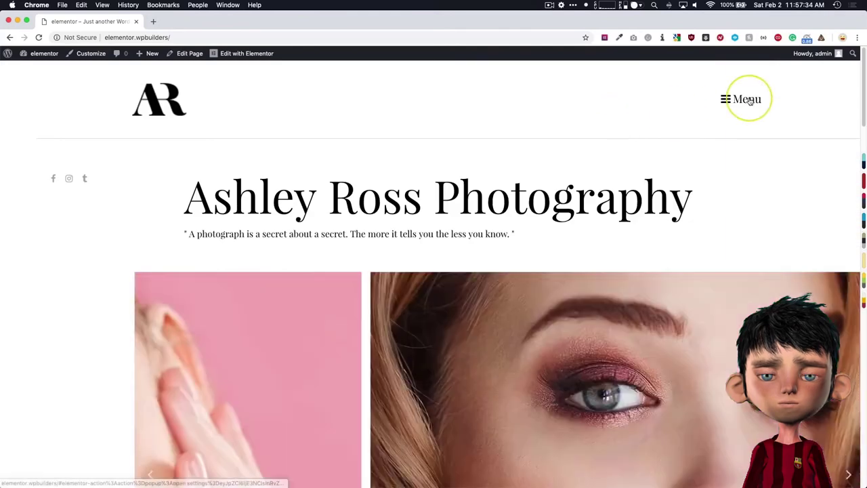
pyautogui.click(743, 98)
pyautogui.click(543, 122)
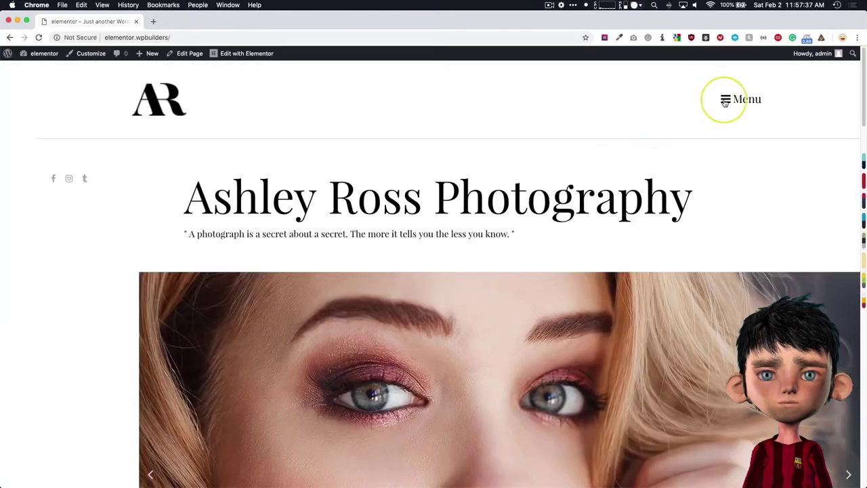
pyautogui.click(727, 98)
pyautogui.click(300, 77)
pyautogui.moveTo(243, 53)
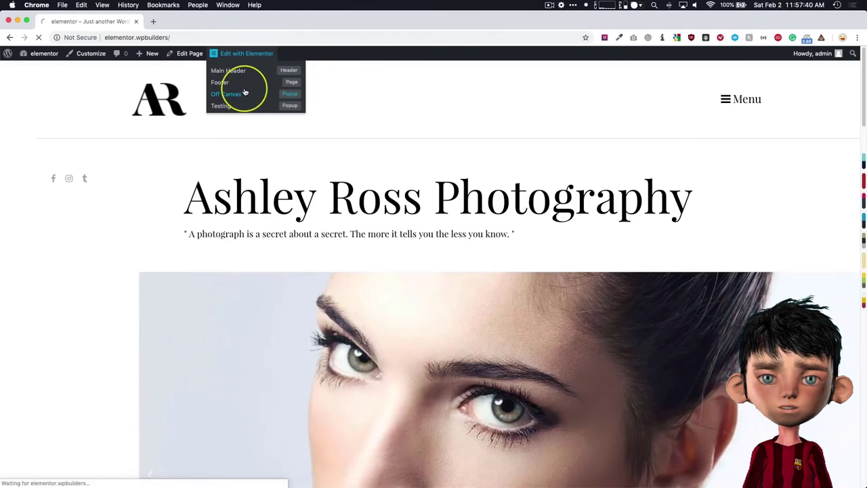
pyautogui.click(242, 90)
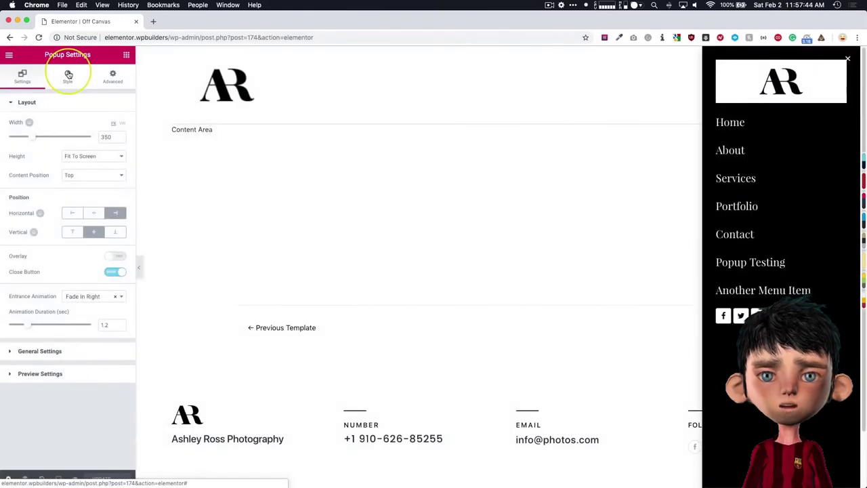
# - Turn on the popup overlay and make its colour fully transparent
pyautogui.click(68, 75)
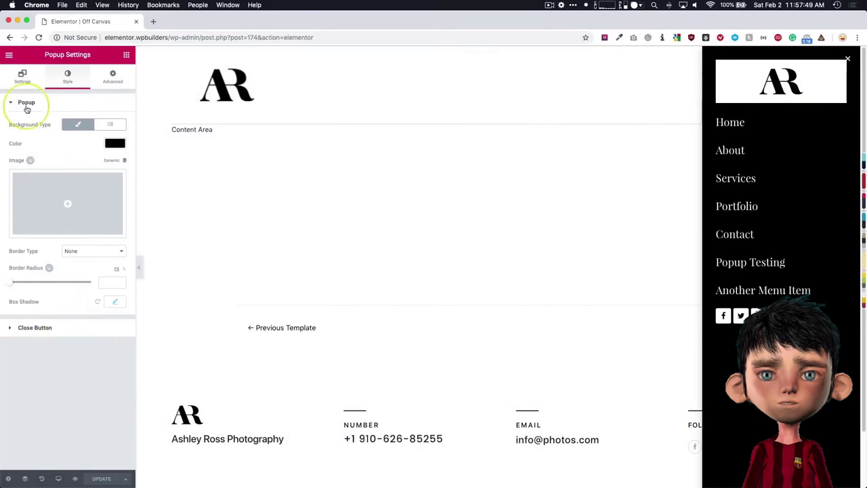
pyautogui.click(22, 74)
pyautogui.click(112, 256)
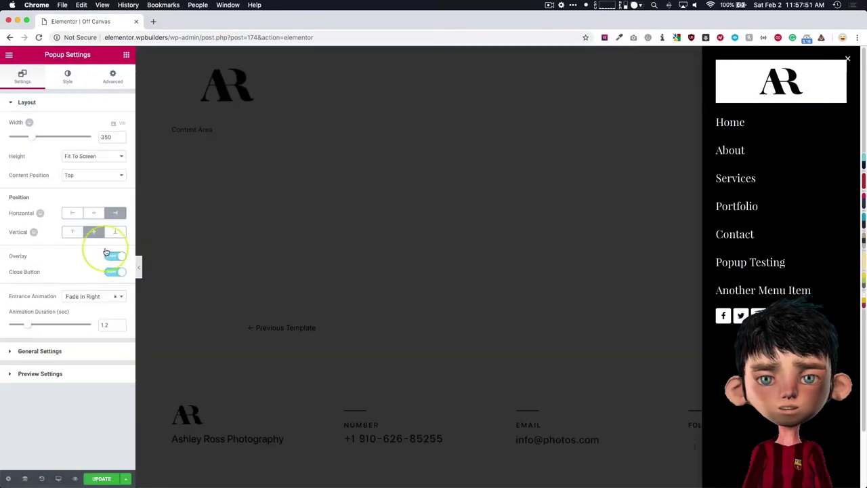
pyautogui.click(68, 77)
pyautogui.click(57, 329)
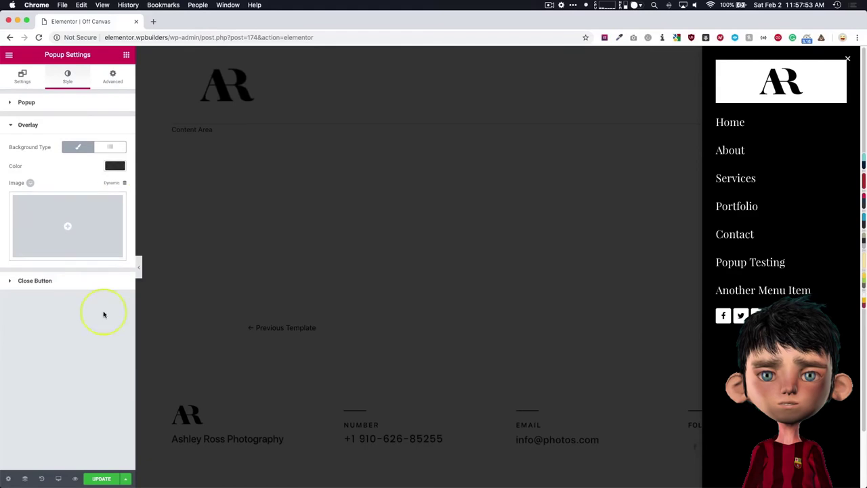
pyautogui.click(114, 166)
pyautogui.moveTo(120, 194); pyautogui.dragTo(119, 296)
pyautogui.click(112, 365)
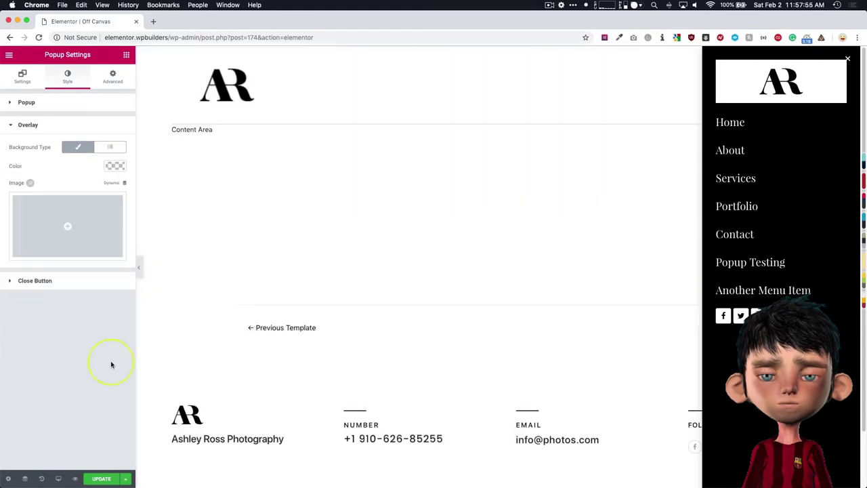
# - Update the popup and Save & Close the publish settings
pyautogui.click(99, 479)
pyautogui.click(630, 449)
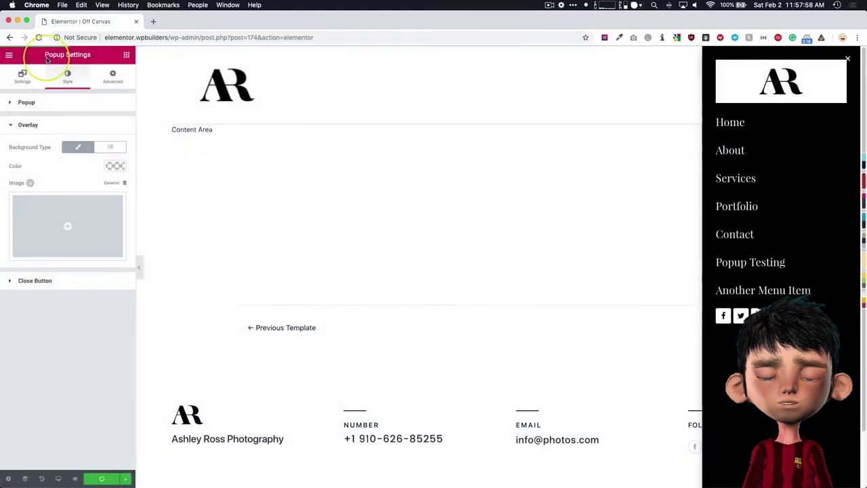
pyautogui.click(9, 54)
# - On the live homepage, check the Menu opens the off-canvas panel without a dark overlay
pyautogui.click(51, 290)
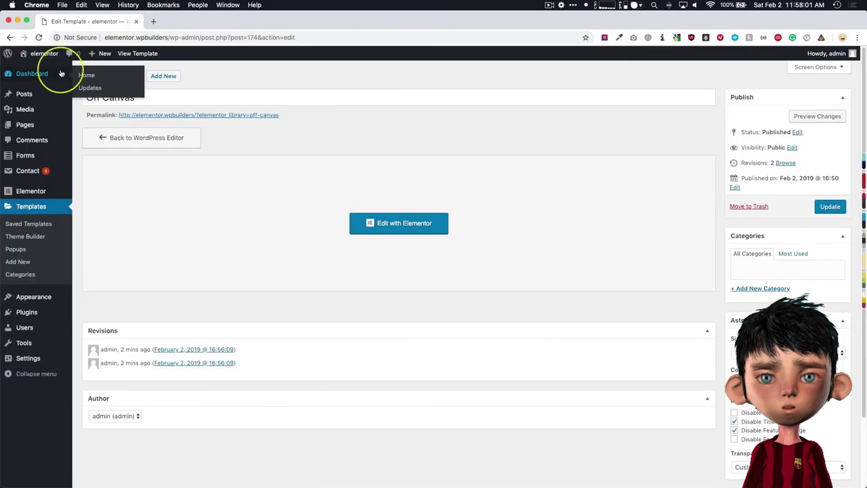
pyautogui.click(52, 72)
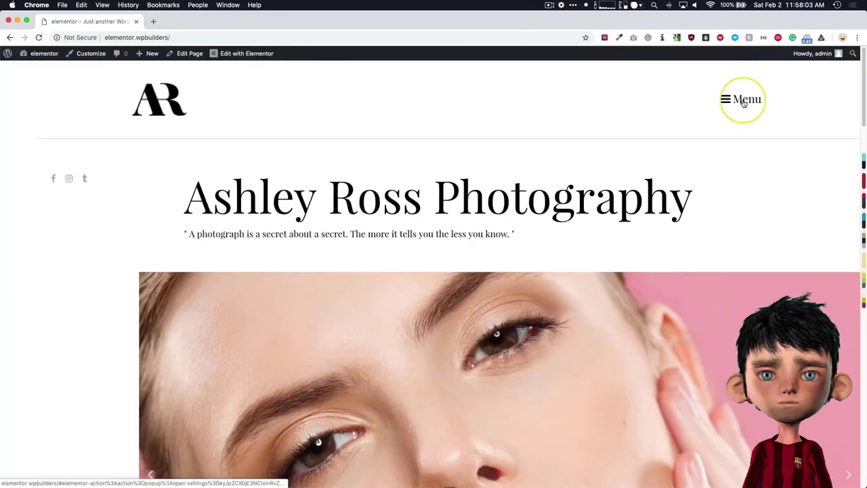
pyautogui.click(743, 101)
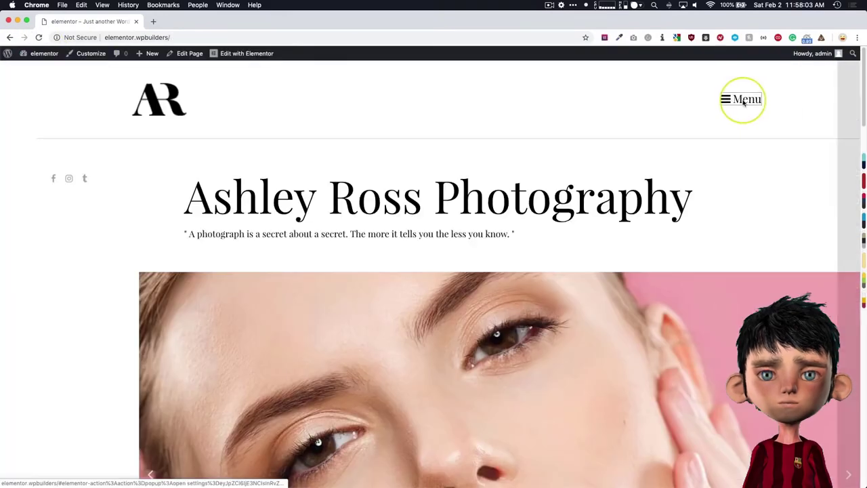
pyautogui.click(521, 131)
# - Test the off-canvas menu logged out in a private window, then reopen the Off Canvas popup for editing
pyautogui.click(215, 37)
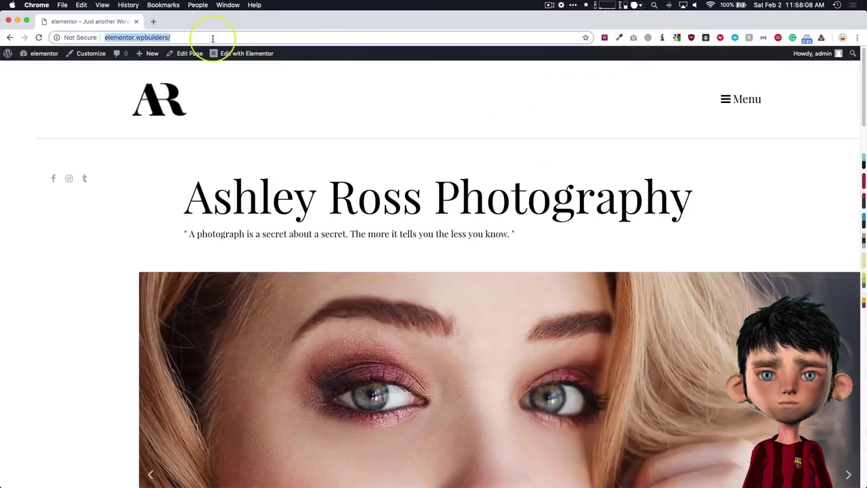
pyautogui.press('Return')
pyautogui.write('http://elementor.wpbuilders/')
pyautogui.press('Return')
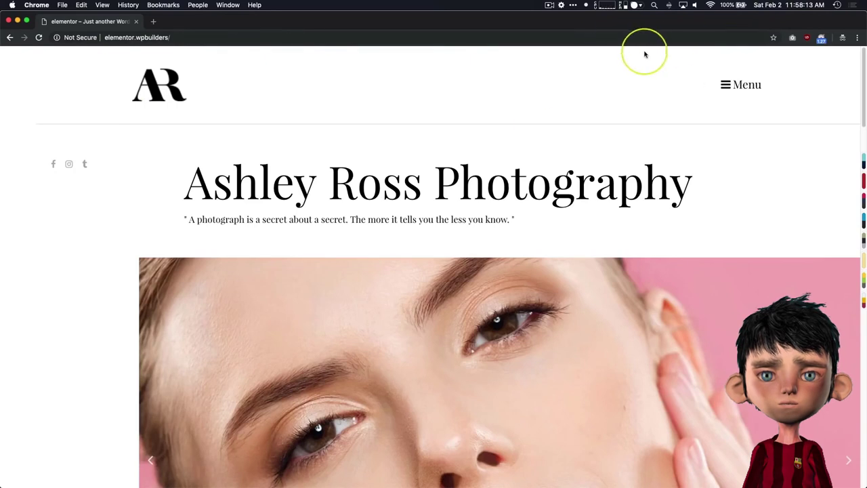
pyautogui.click(726, 84)
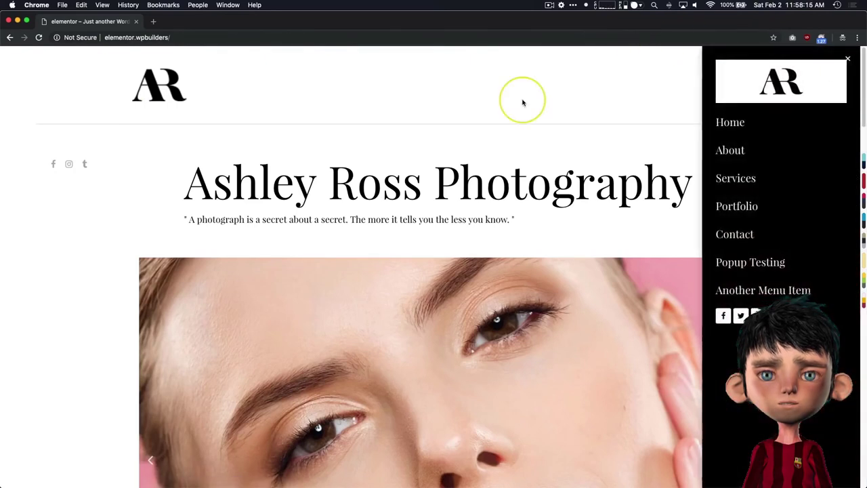
pyautogui.click(523, 101)
pyautogui.click(730, 86)
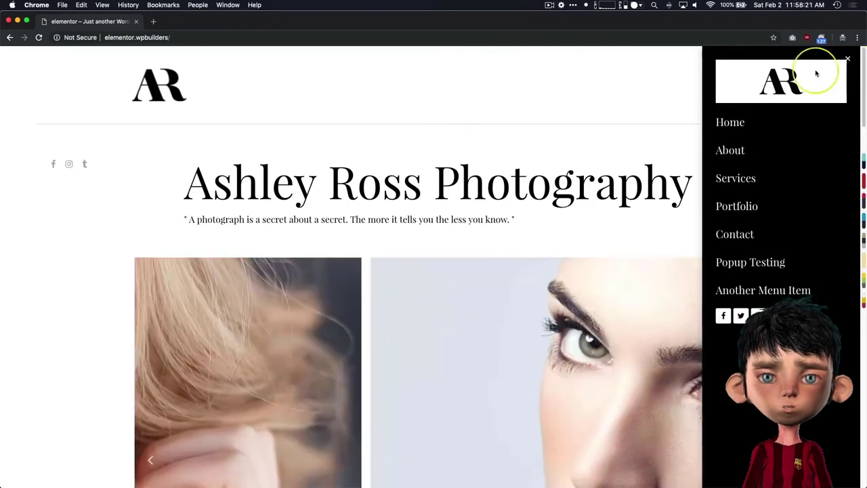
pyautogui.click(488, 88)
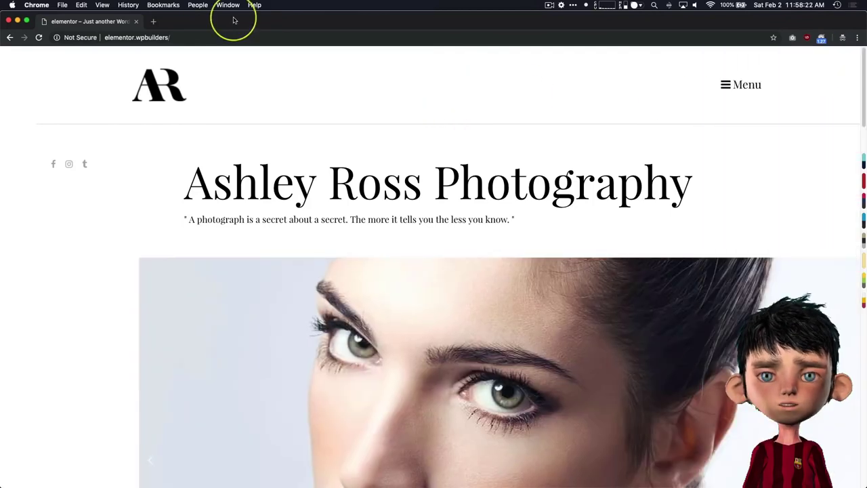
pyautogui.click(19, 21)
pyautogui.moveTo(246, 54)
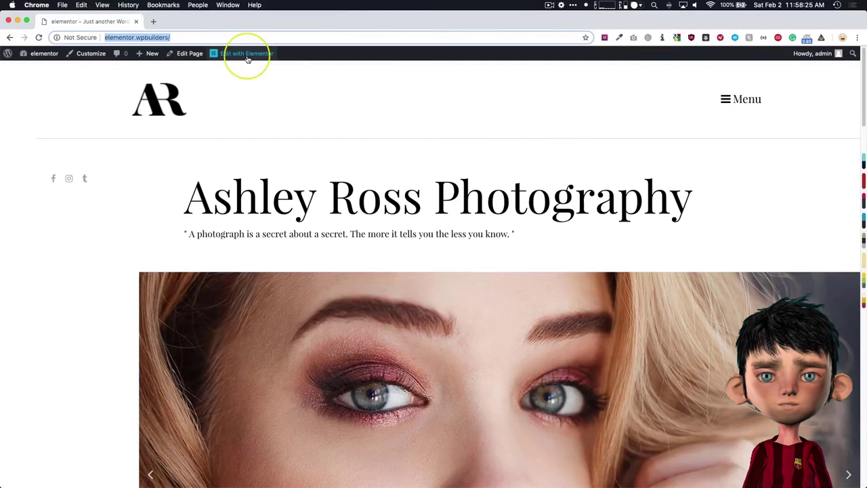
pyautogui.click(235, 97)
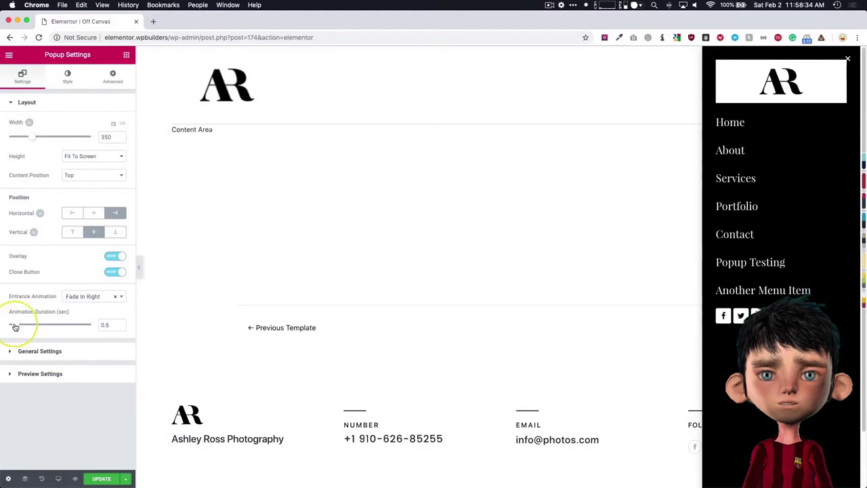
# - Save the 0.5-second fade-in and check the quicker menu animation on elementor.wpbuilders in a private window
pyautogui.click(102, 479)
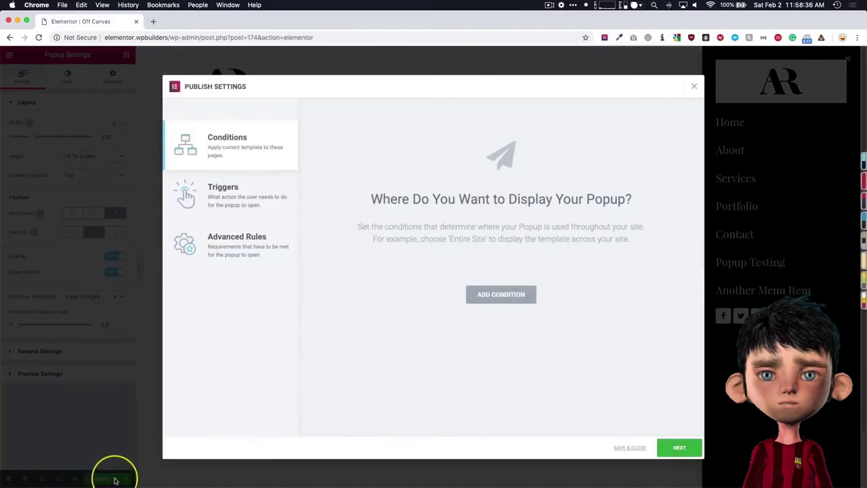
pyautogui.click(619, 449)
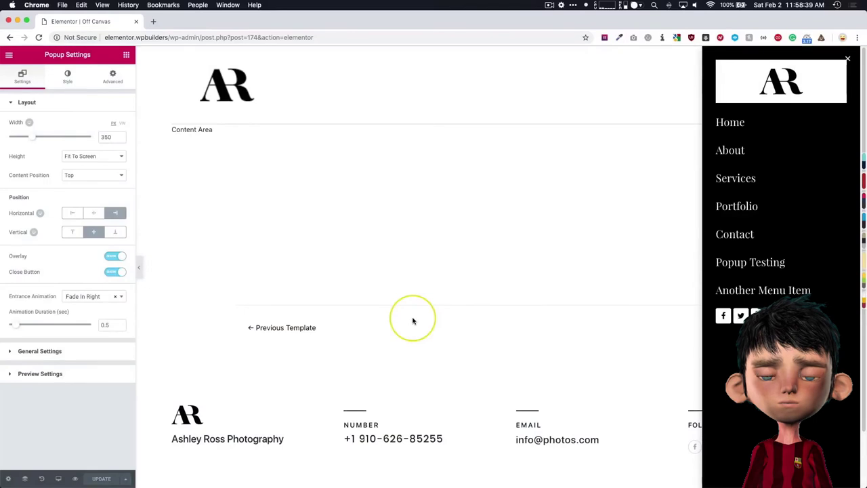
pyautogui.press('super+shift+n')
pyautogui.write('elementor.wpbuilders/')
pyautogui.press('Return')
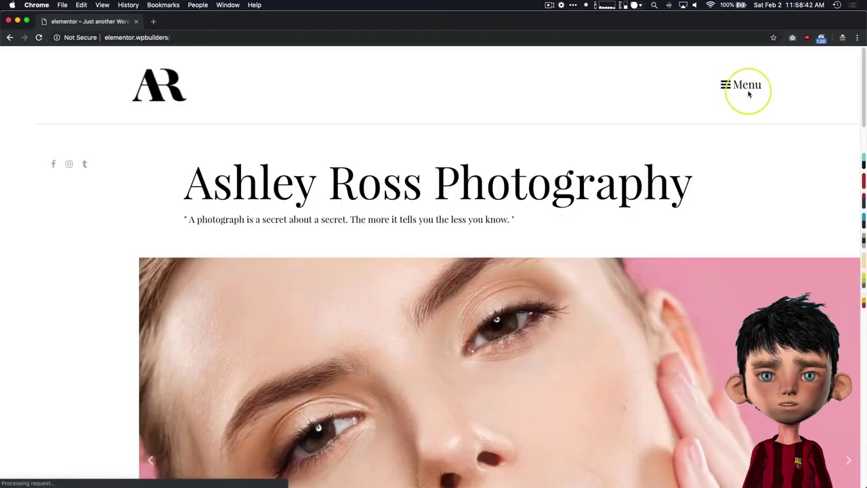
pyautogui.click(741, 86)
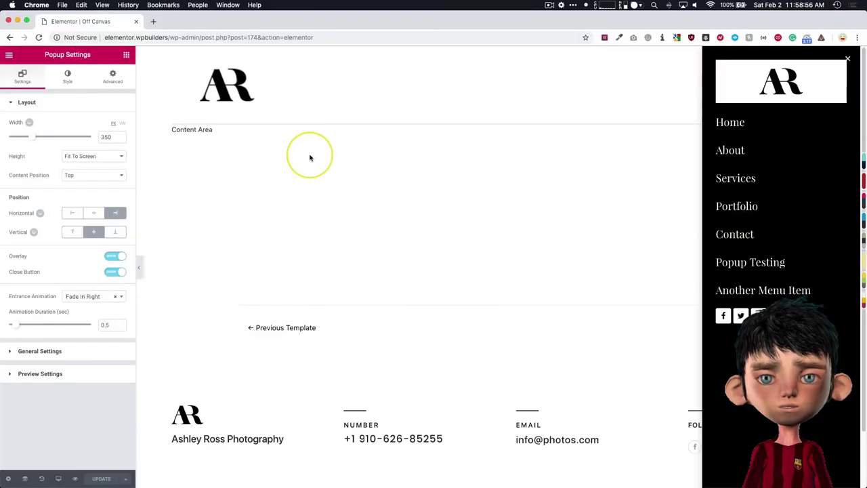
# - Place a Google Maps widget of the London Eye under the social icons and zoom it to 16
pyautogui.click(126, 54)
pyautogui.write('map')
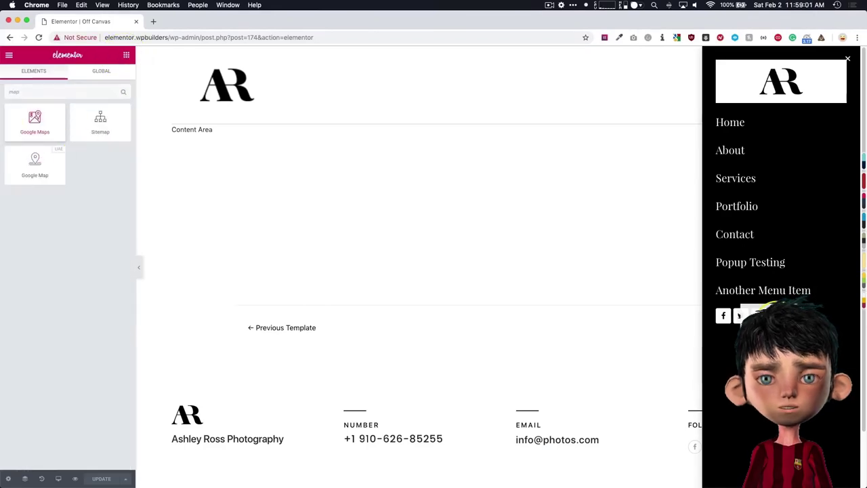
pyautogui.moveTo(42, 130); pyautogui.dragTo(759, 318)
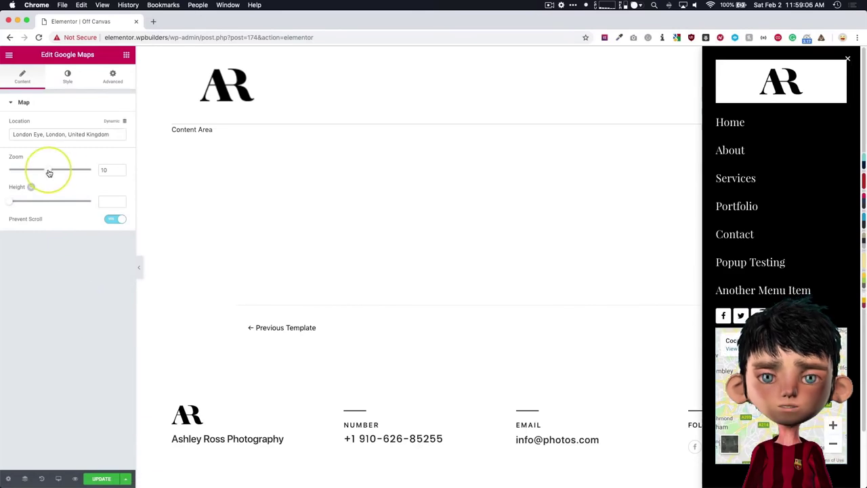
pyautogui.moveTo(49, 173); pyautogui.dragTo(63, 172)
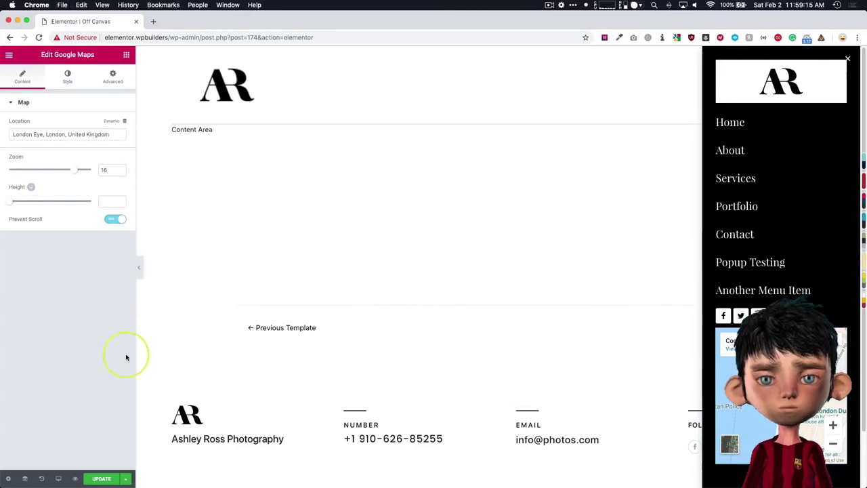
# - Save the popup with the new map and load elementor.wpbuilders in a private window
pyautogui.click(100, 478)
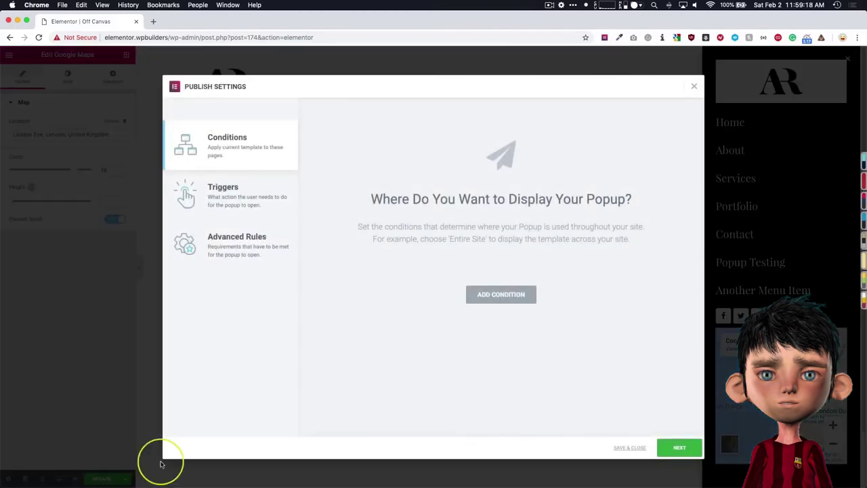
pyautogui.click(642, 450)
pyautogui.press('super+shift+n')
pyautogui.write('elementor.wpbuilders/')
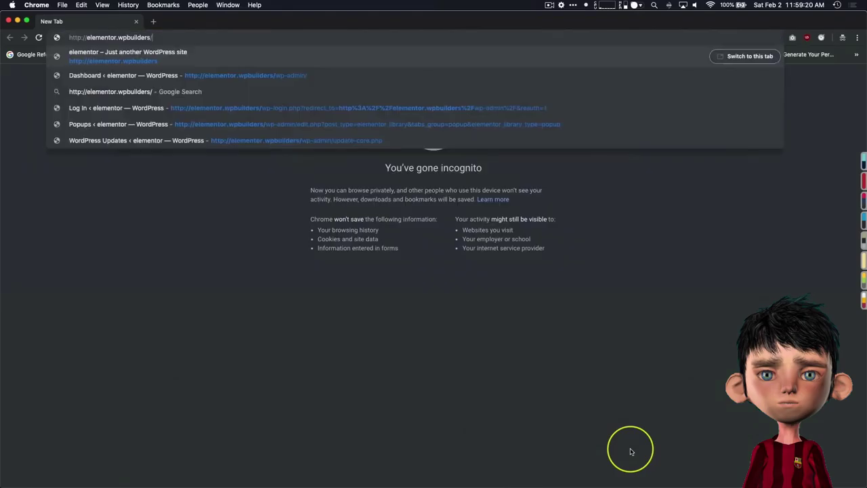
pyautogui.press('Return')
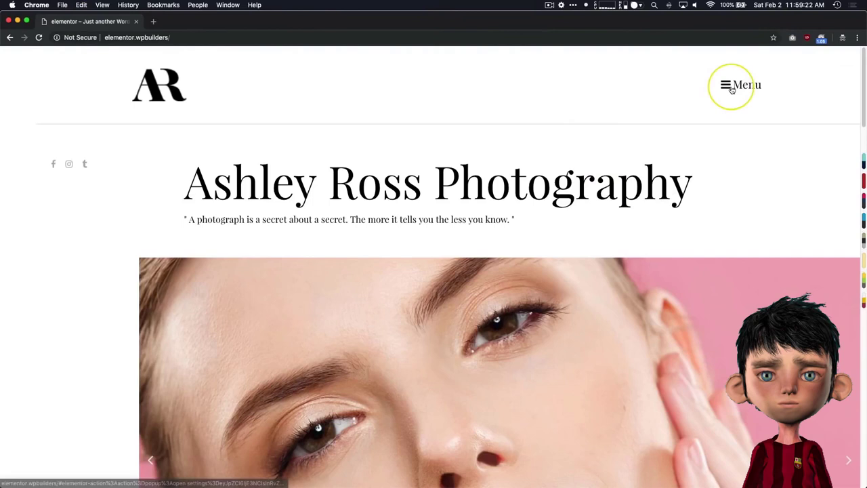
# - Open and close the off-canvas menu repeatedly to confirm the London Eye map appears
pyautogui.click(730, 85)
pyautogui.click(590, 92)
pyautogui.click(726, 88)
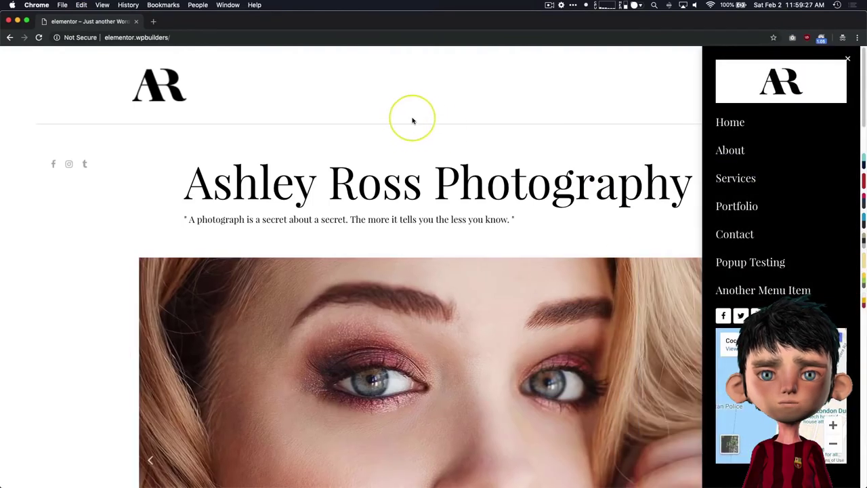
pyautogui.click(411, 121)
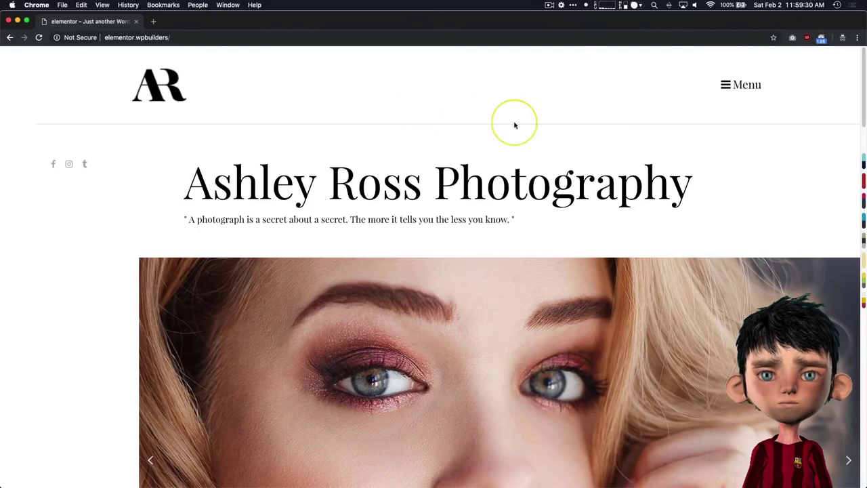
pyautogui.click(724, 86)
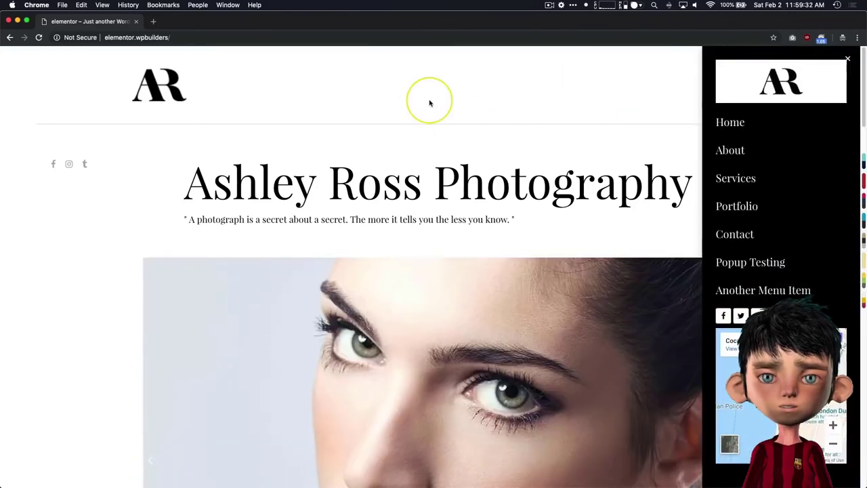